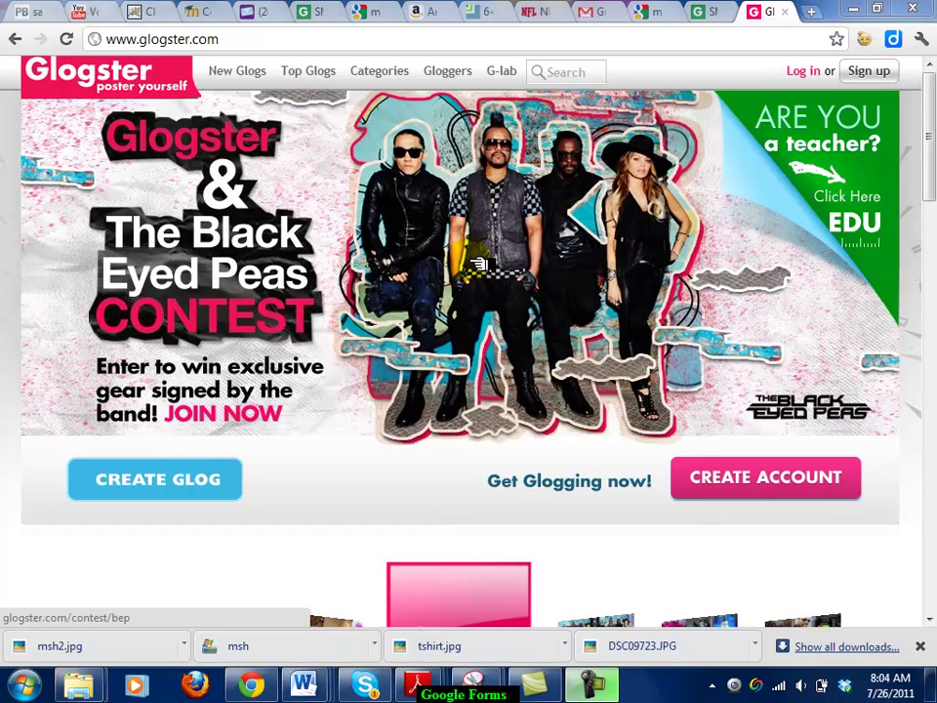
Follow the 'Are you a teacher? Click Here EDU' banner to the Glogster EDU login page.
{"action": "mouse_move", "coordinate": [922, 159]}
{"action": "left_mouse_down"}
{"action": "mouse_move", "coordinate": [922, 389]}
{"action": "mouse_move", "coordinate": [925, 160]}
{"action": "left_mouse_up"}
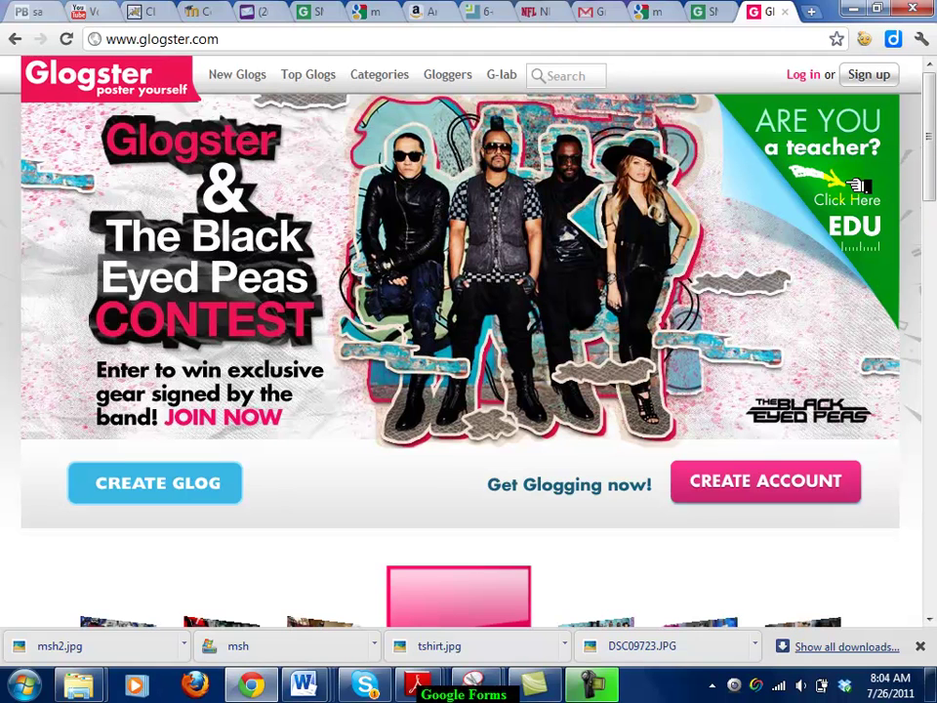
{"action": "left_click", "coordinate": [834, 144]}
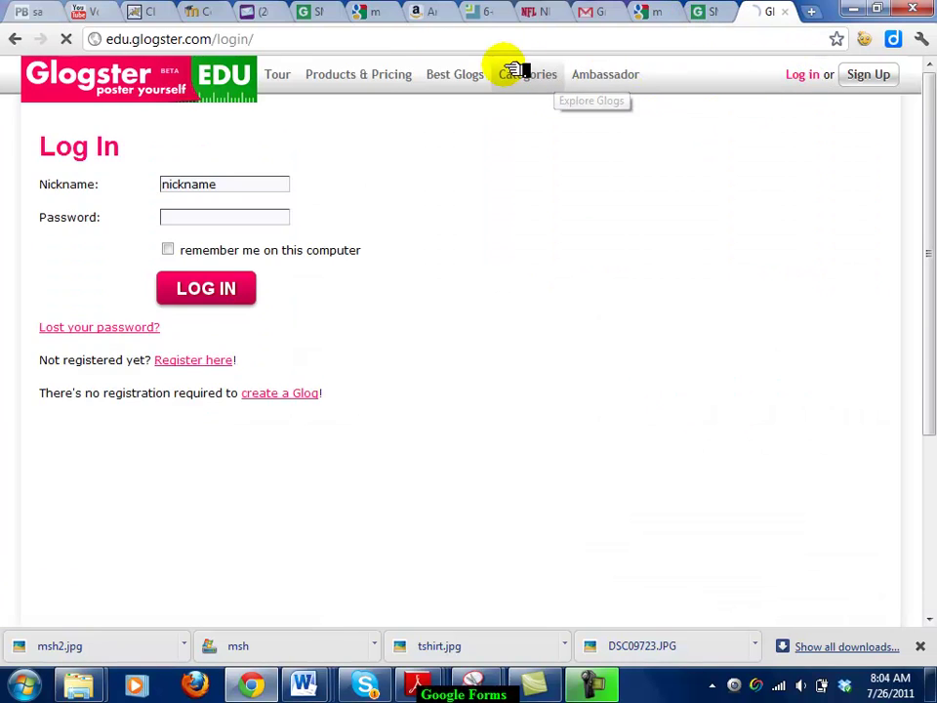
On the glog tab, log in to Glogster EDU with the teacher account's nickname and password.
{"action": "left_click", "coordinate": [325, 13]}
{"action": "scroll", "coordinate": [925, 310], "scroll_direction": "up", "scroll_amount": 6}
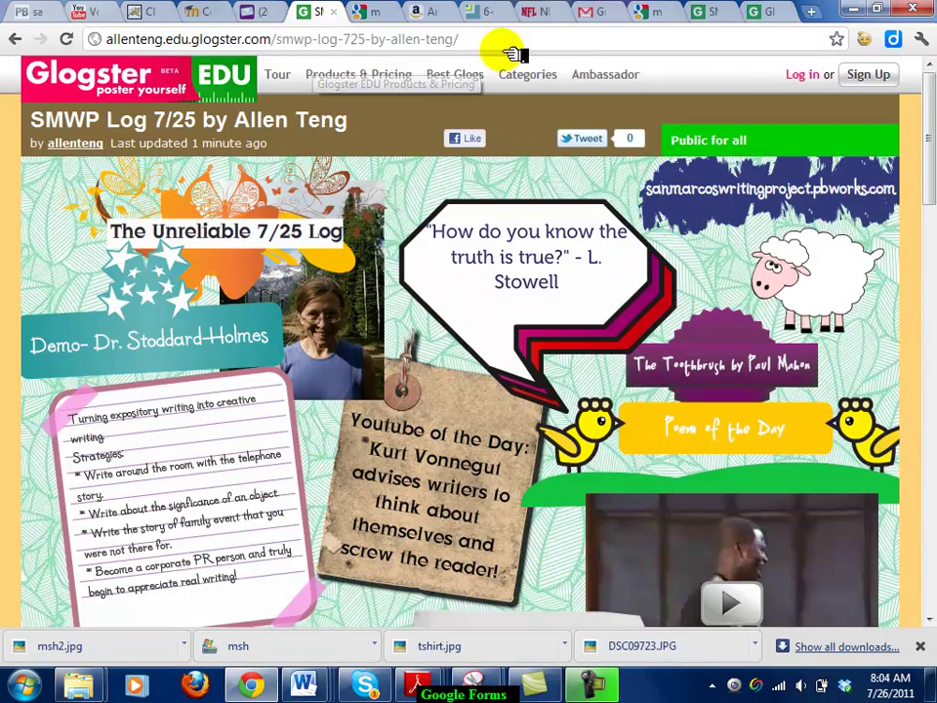
{"action": "left_click", "coordinate": [815, 78]}
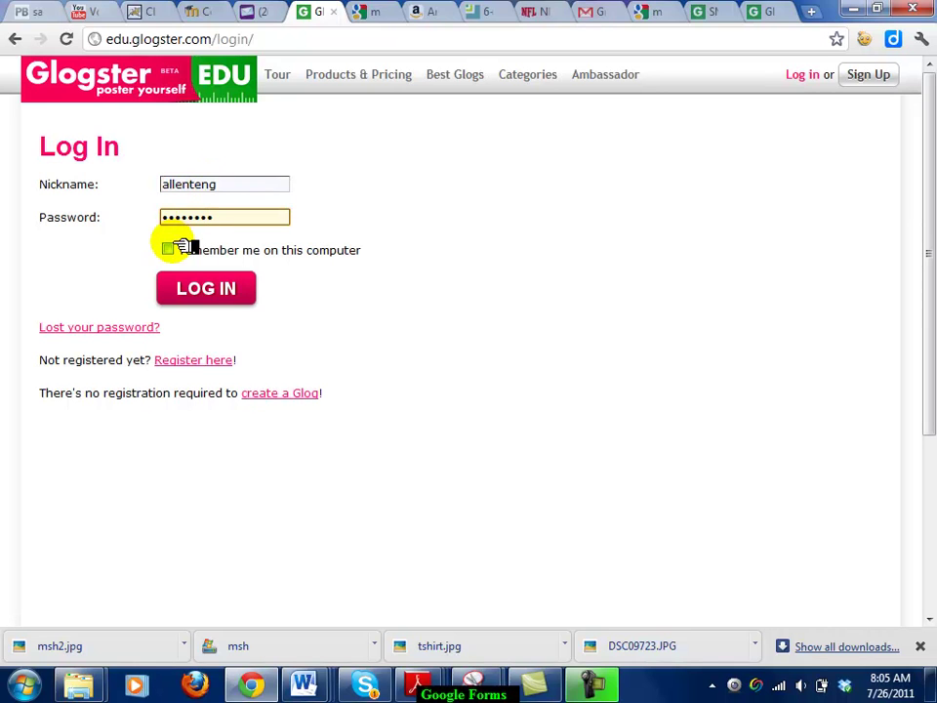
{"action": "left_click", "coordinate": [191, 277]}
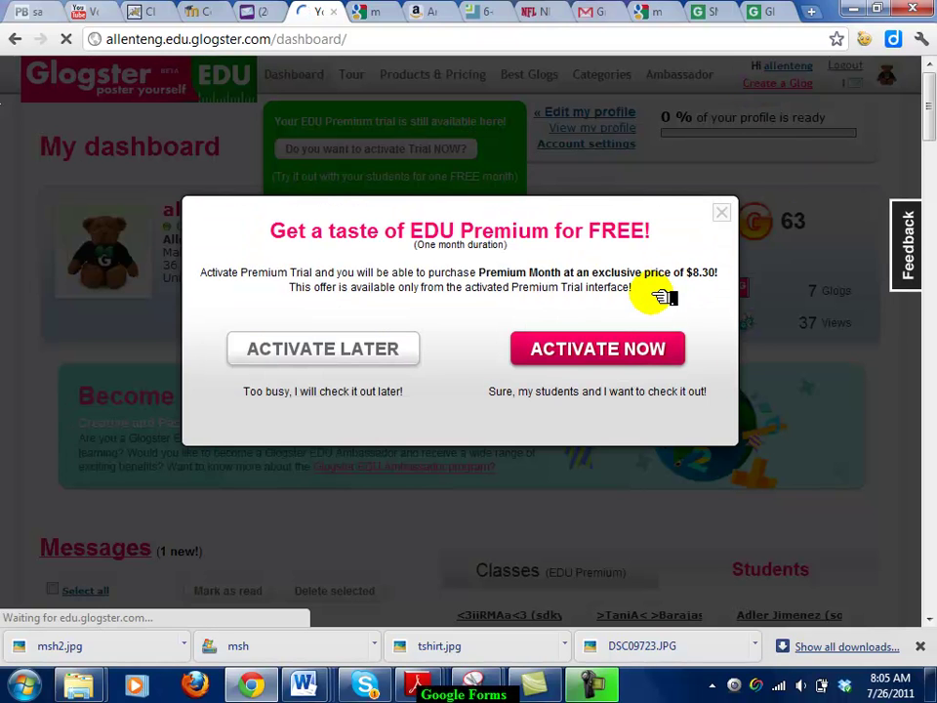
Dismiss the Premium offer, preview classmate glog-9942, then return to the dashboard.
{"action": "left_click", "coordinate": [411, 342]}
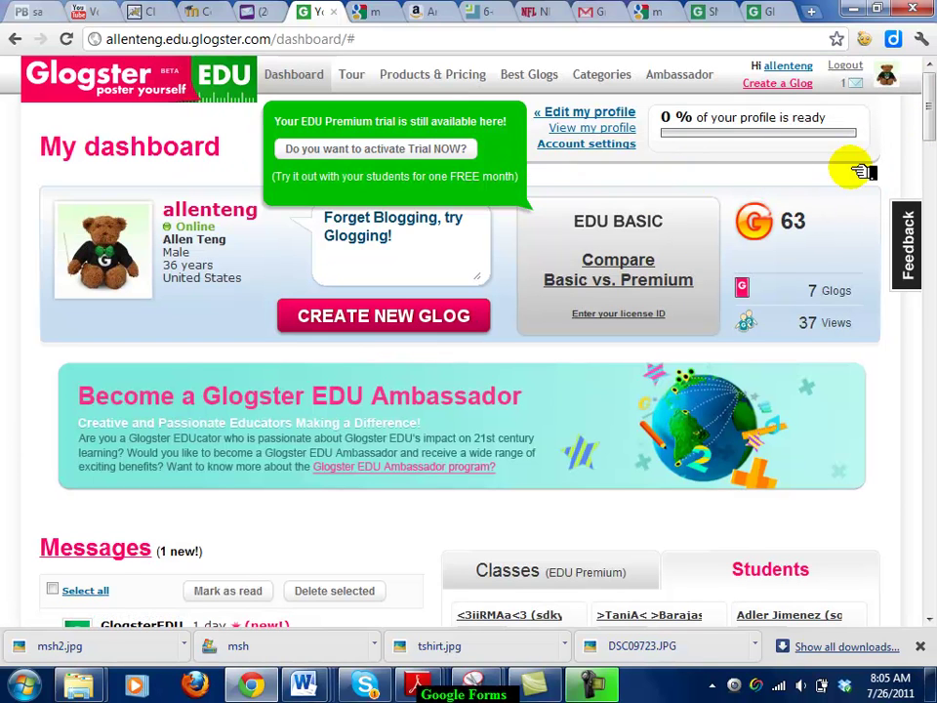
{"action": "left_click_drag", "start_coordinate": [926, 122], "coordinate": [928, 151]}
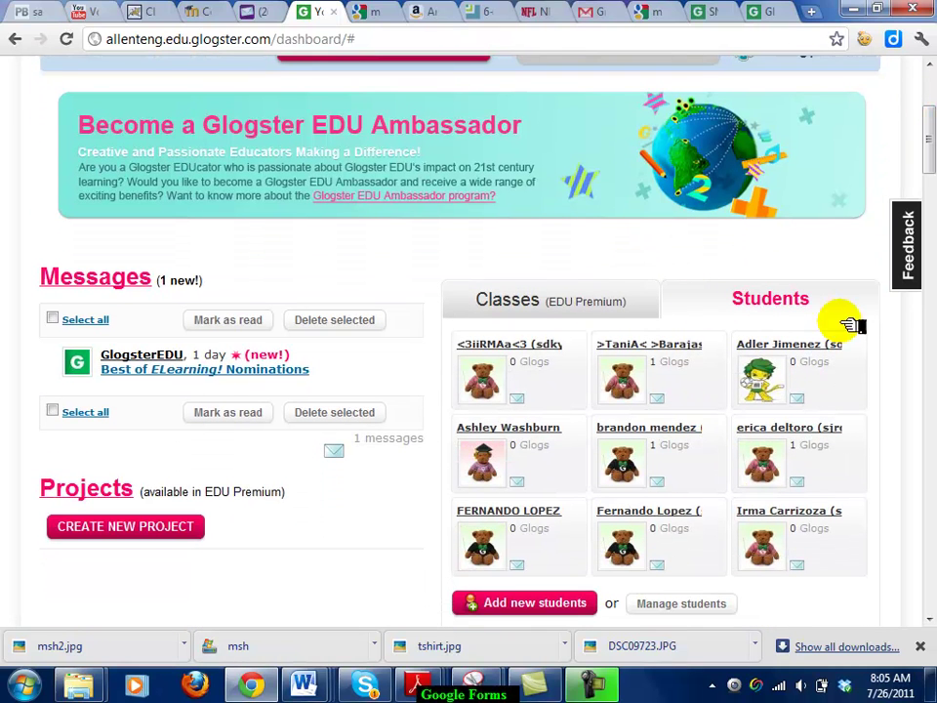
{"action": "left_click_drag", "start_coordinate": [927, 151], "coordinate": [927, 197]}
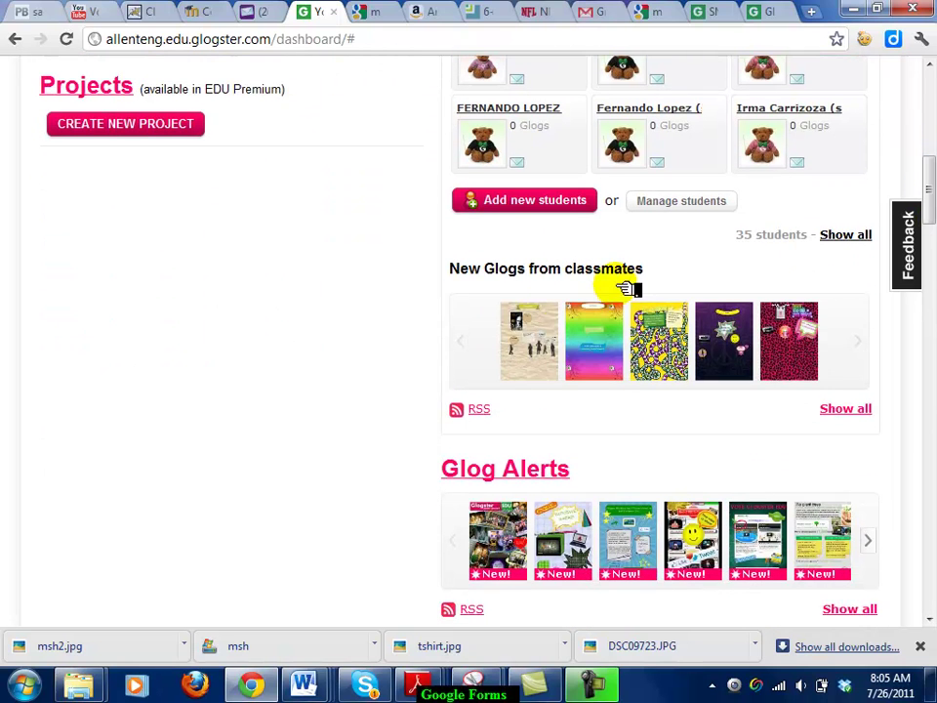
{"action": "mouse_move", "coordinate": [633, 353]}
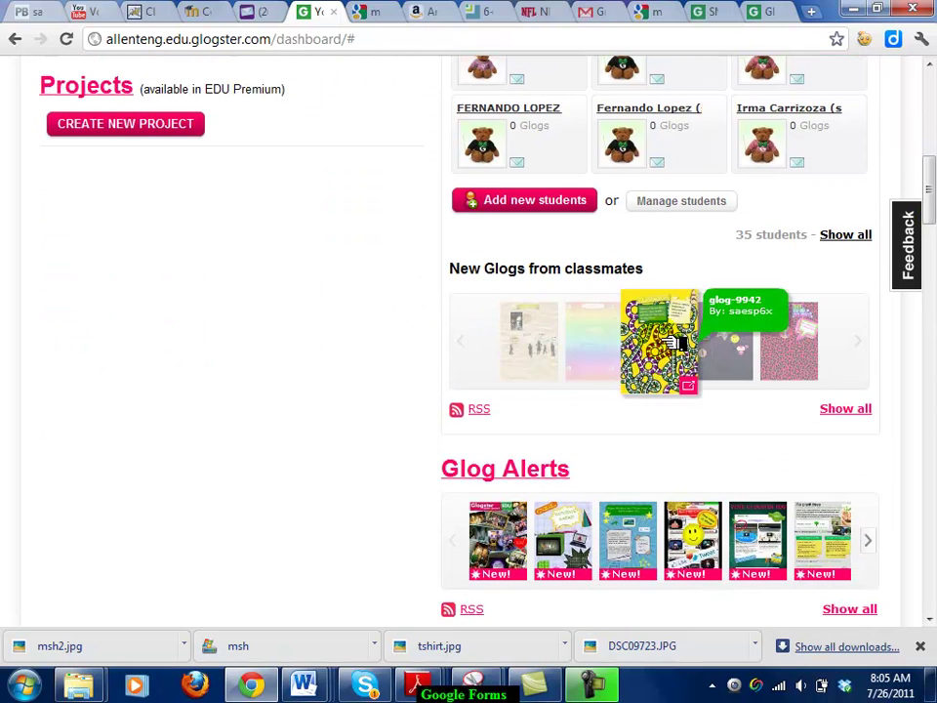
{"action": "left_click", "coordinate": [678, 361]}
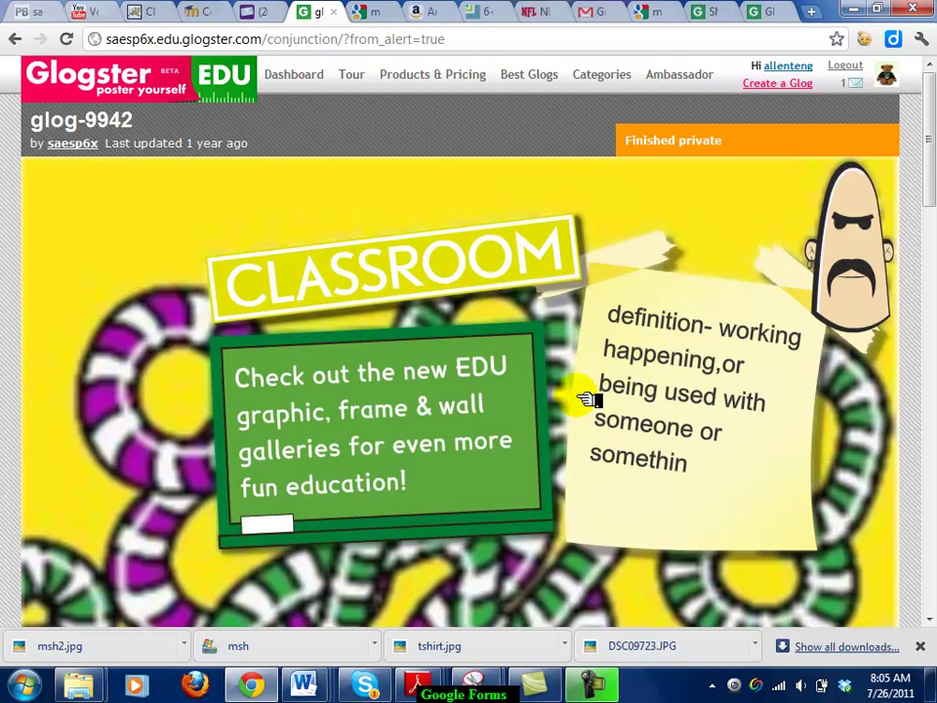
{"action": "left_click_drag", "start_coordinate": [932, 161], "coordinate": [859, 83]}
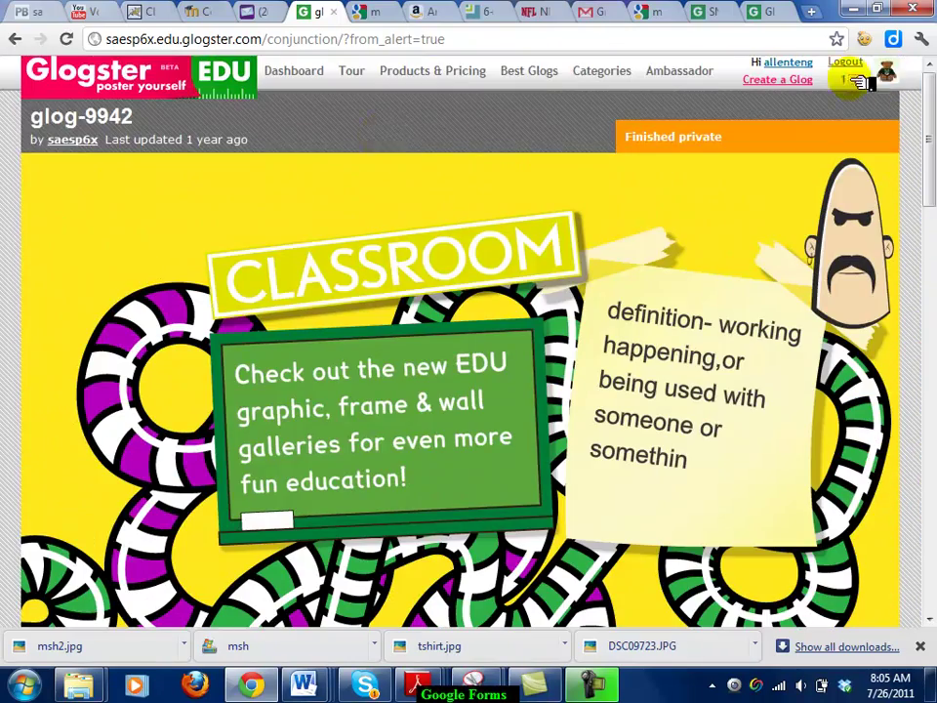
{"action": "left_click", "coordinate": [17, 41]}
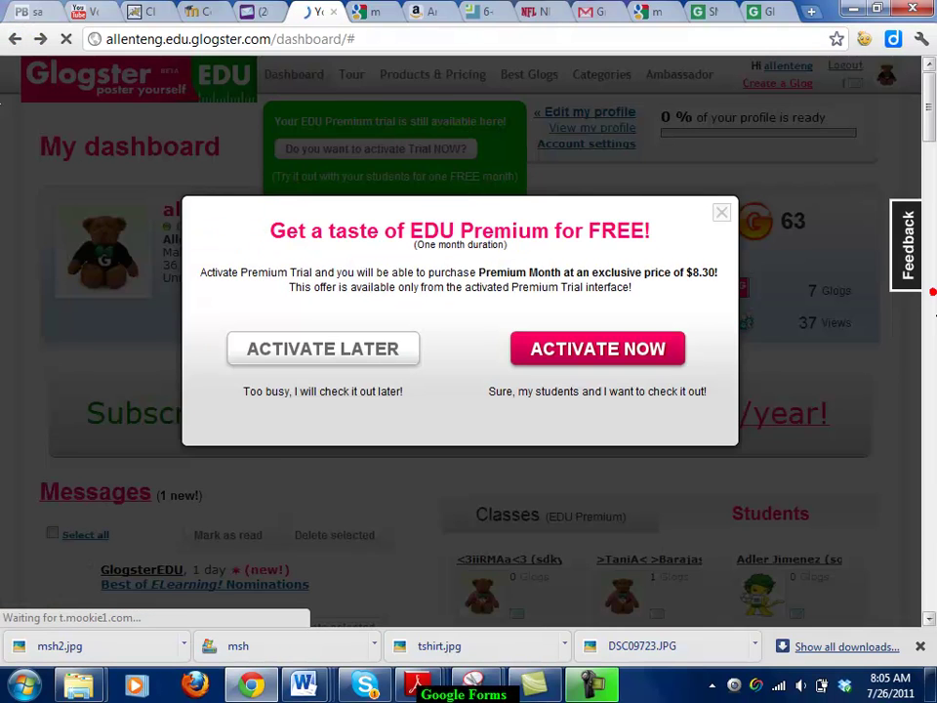
{"action": "left_click", "coordinate": [724, 213]}
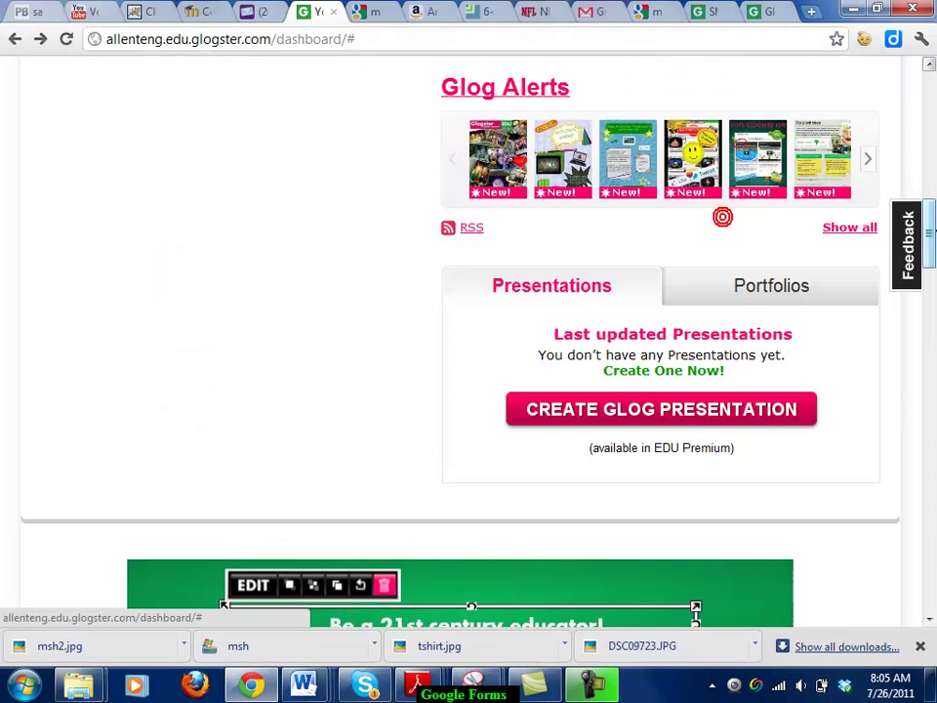
{"action": "left_click_drag", "start_coordinate": [929, 234], "coordinate": [927, 383]}
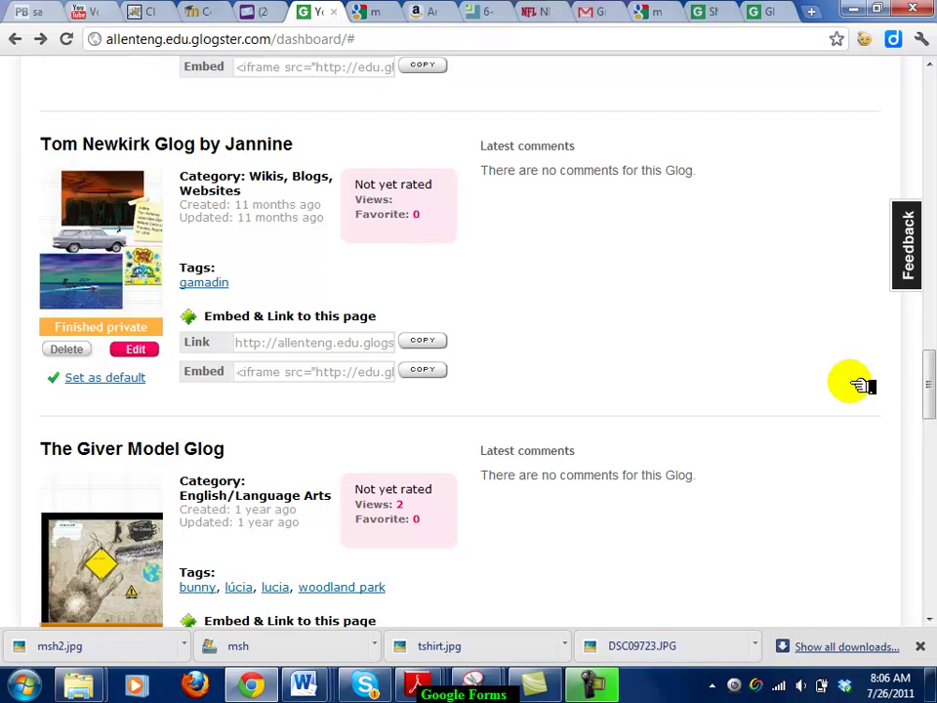
{"action": "left_click", "coordinate": [110, 292]}
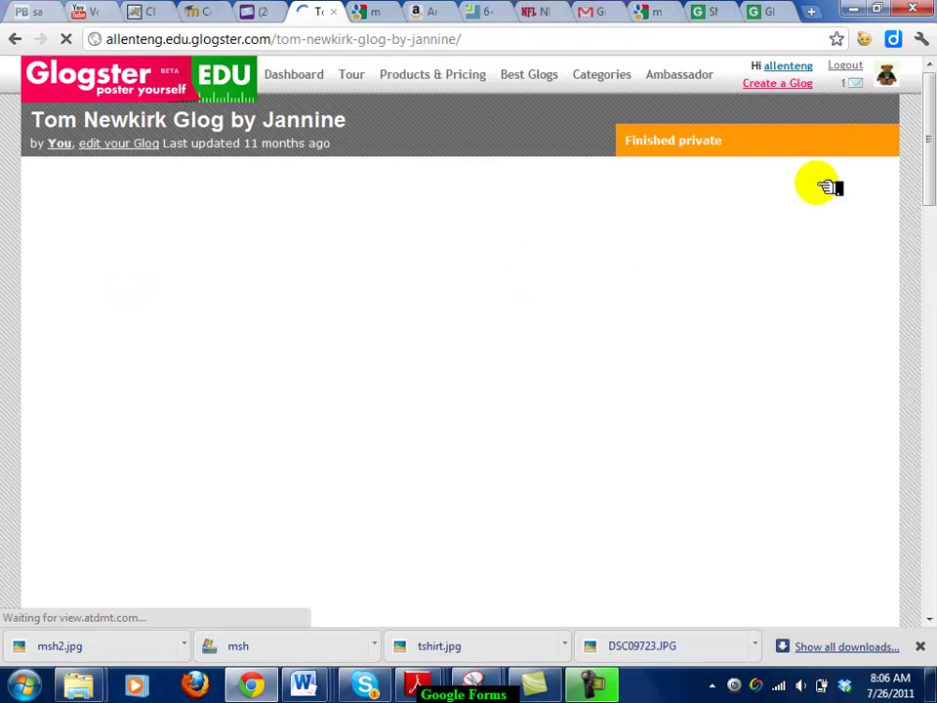
{"action": "left_click_drag", "start_coordinate": [926, 126], "coordinate": [927, 269]}
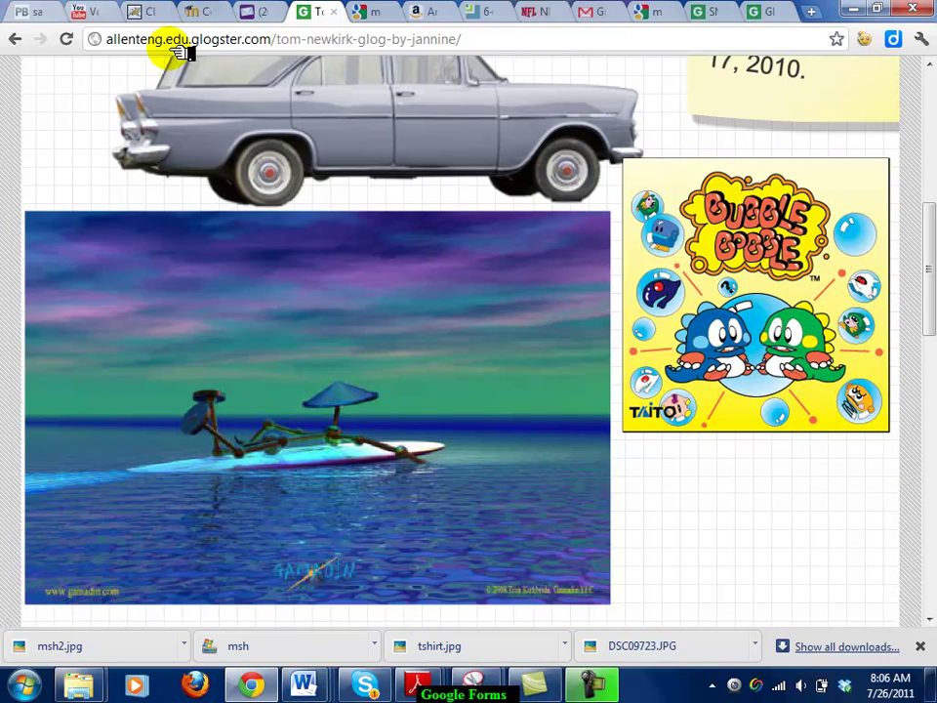
{"action": "left_click", "coordinate": [20, 39]}
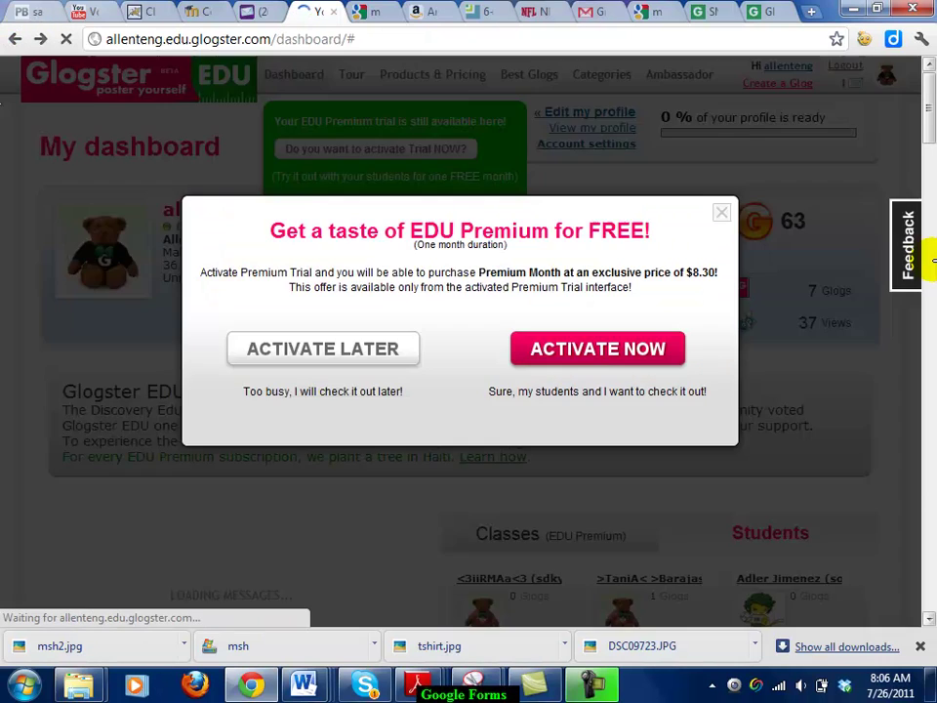
{"action": "scroll", "coordinate": [779, 232], "scroll_direction": "down", "scroll_amount": 10}
Close the Premium offer and open the Spelling Rules glog from Your Glogs.
{"action": "left_click", "coordinate": [722, 212]}
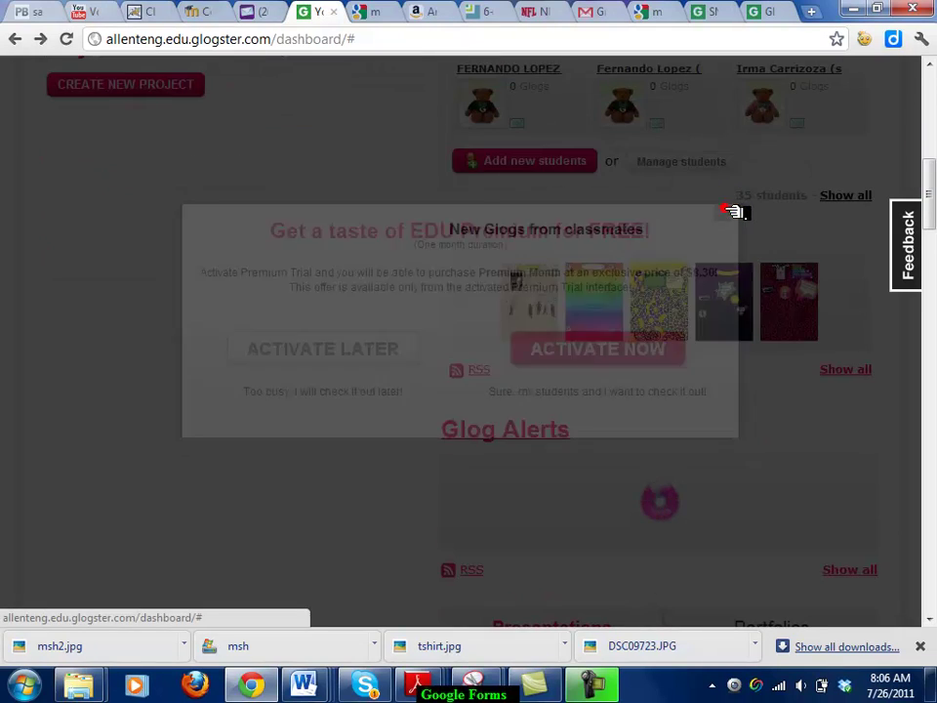
{"action": "left_click_drag", "start_coordinate": [927, 184], "coordinate": [926, 447]}
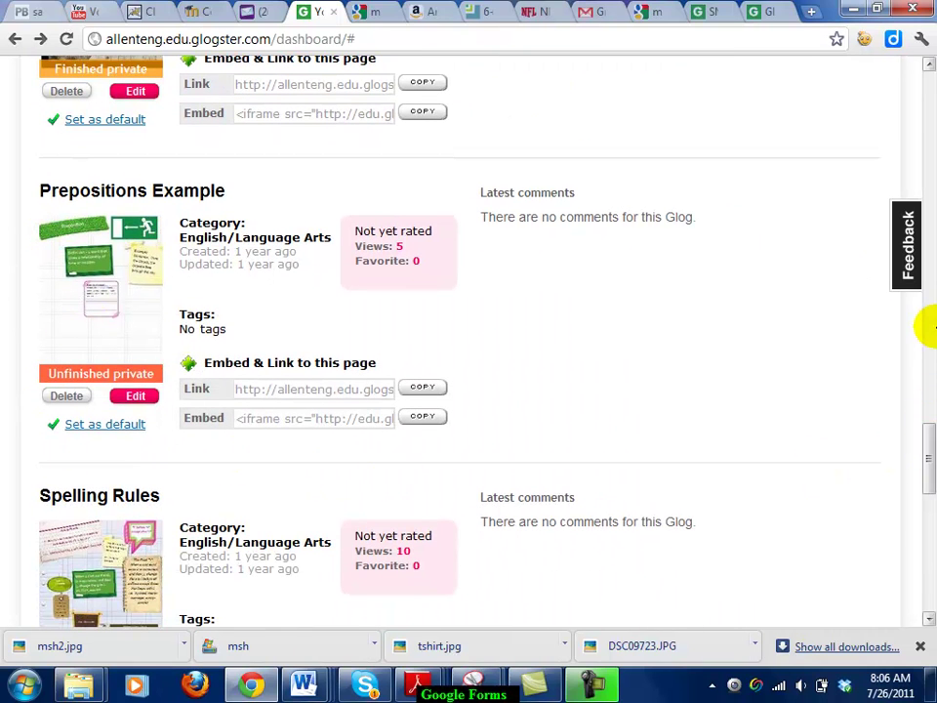
{"action": "left_click_drag", "start_coordinate": [927, 473], "coordinate": [926, 520]}
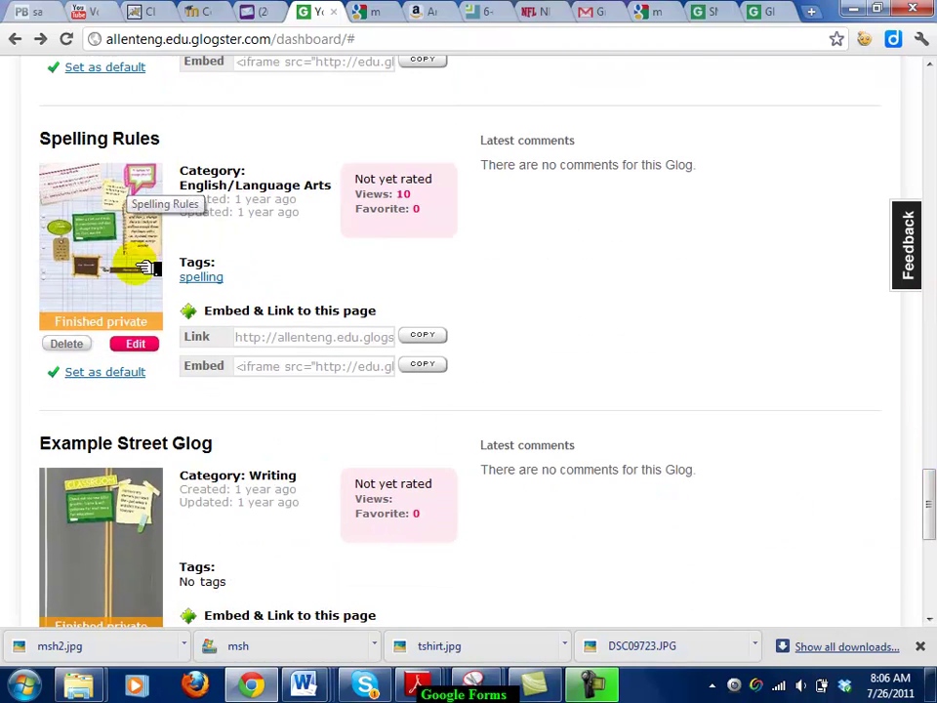
{"action": "left_click", "coordinate": [140, 270]}
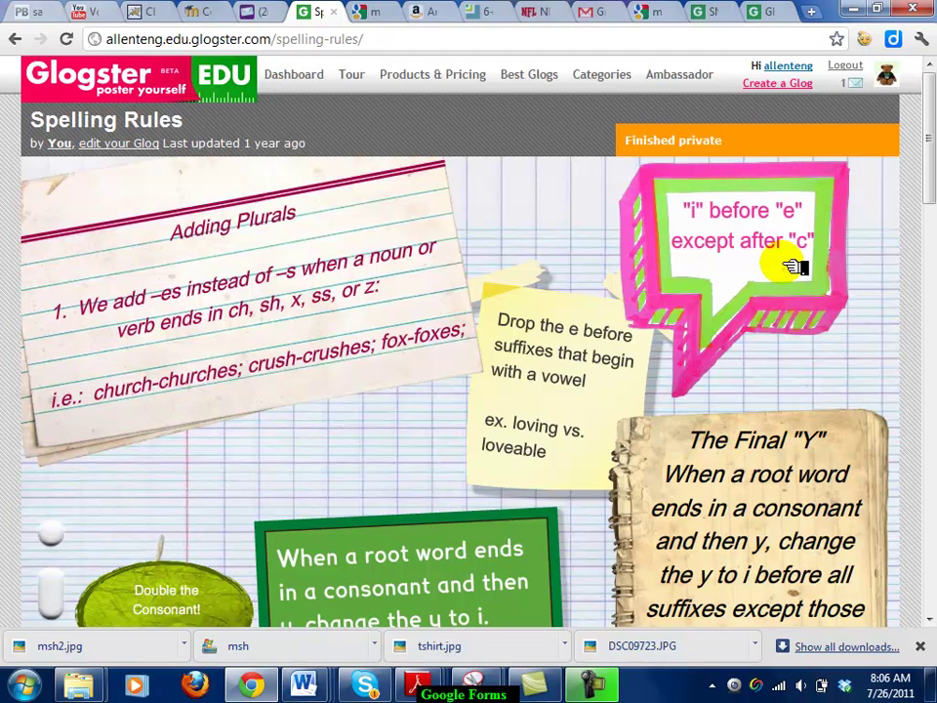
{"action": "left_click_drag", "start_coordinate": [932, 176], "coordinate": [926, 142]}
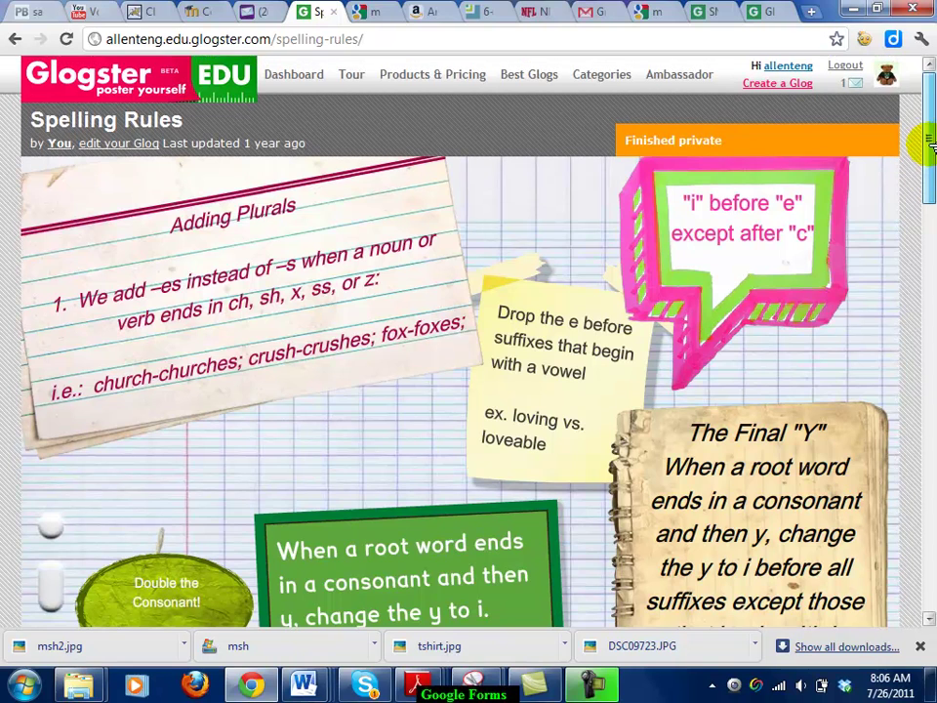
Return to the dashboard, dismiss the Premium offer, and start a new glog with Create a Glog.
{"action": "left_click", "coordinate": [16, 39]}
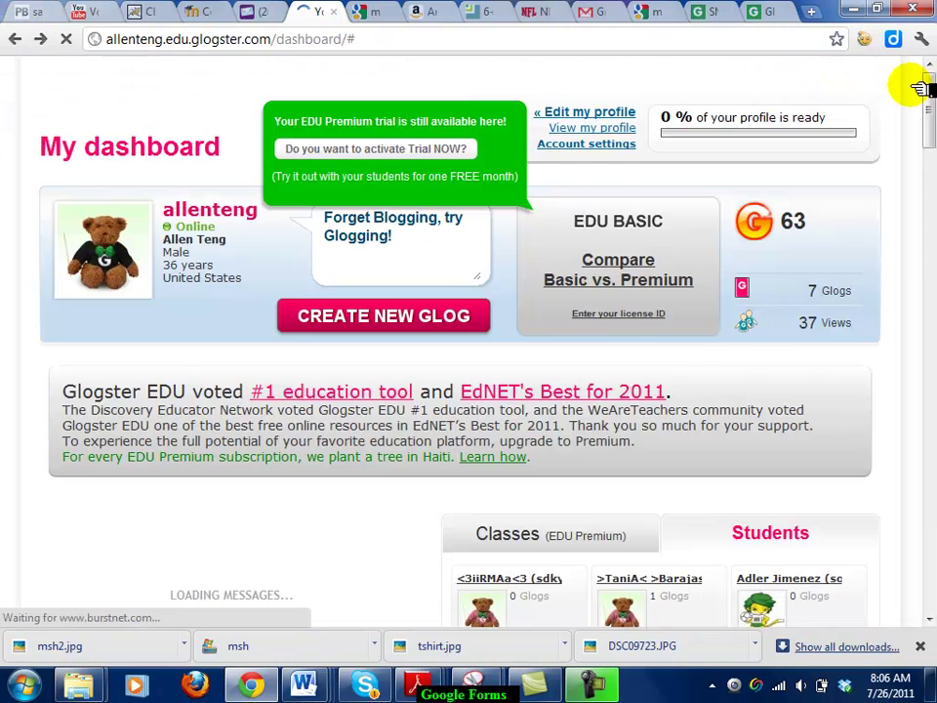
{"action": "scroll", "coordinate": [928, 95], "scroll_direction": "down", "scroll_amount": 8}
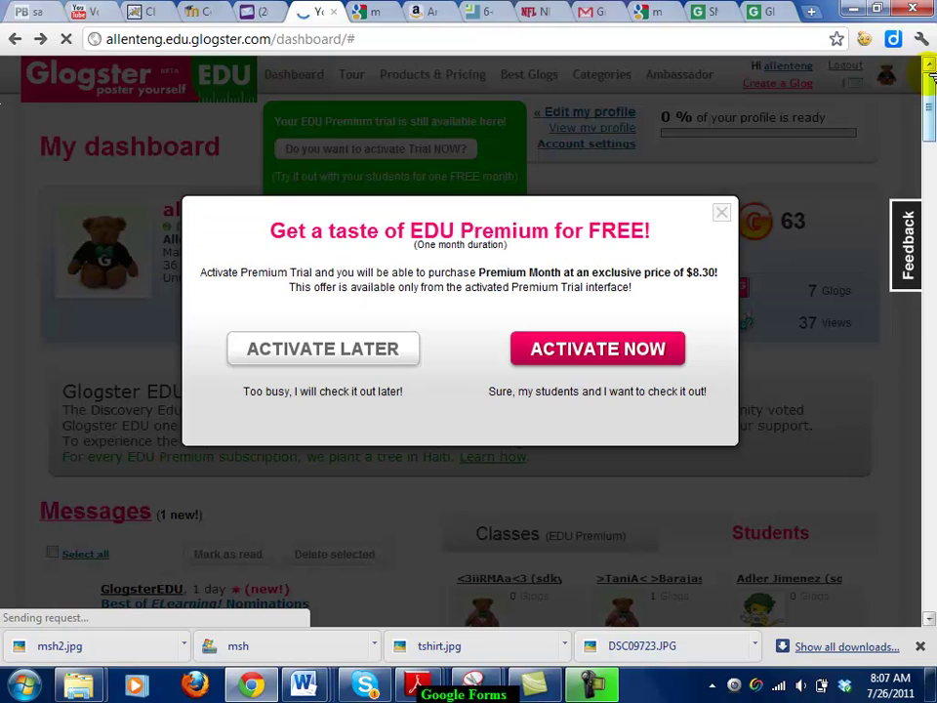
{"action": "left_click", "coordinate": [723, 211]}
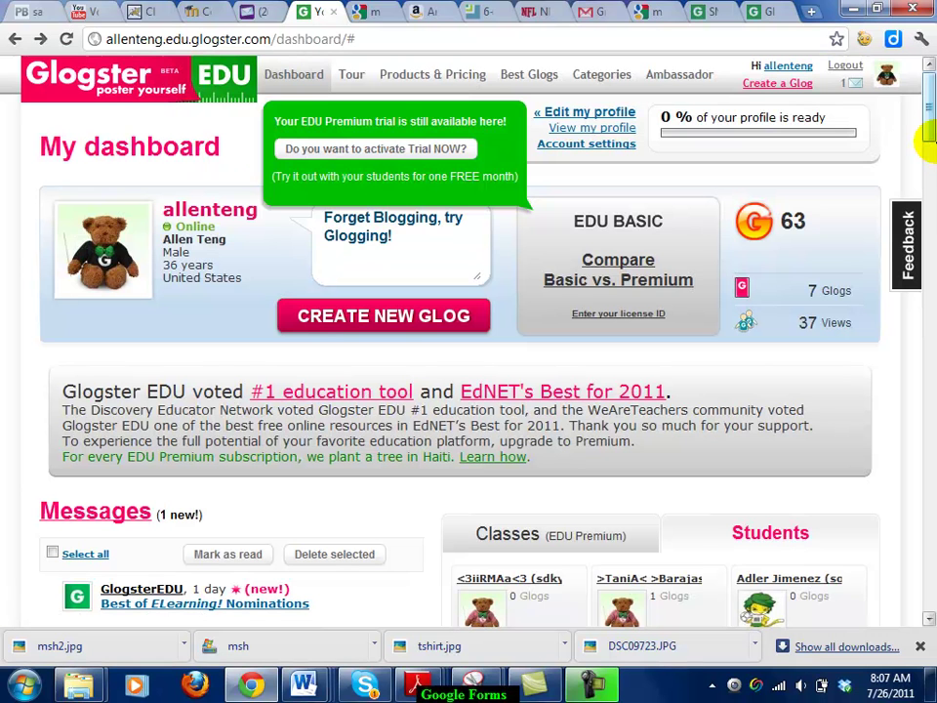
{"action": "left_click", "coordinate": [804, 85]}
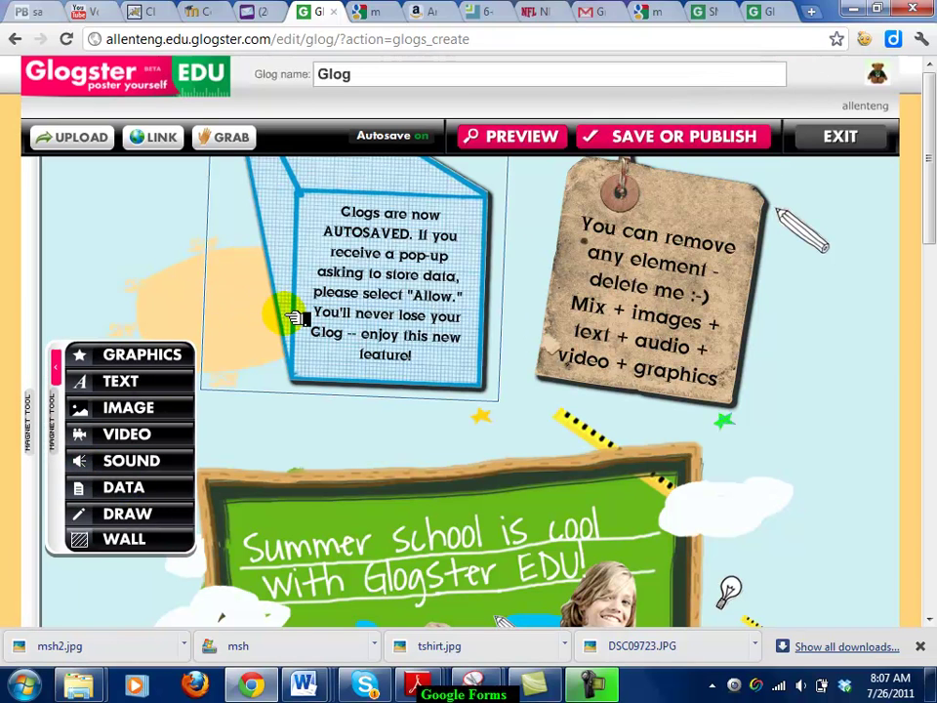
Delete the paper tag note from the sample layout.
{"action": "left_click", "coordinate": [737, 262]}
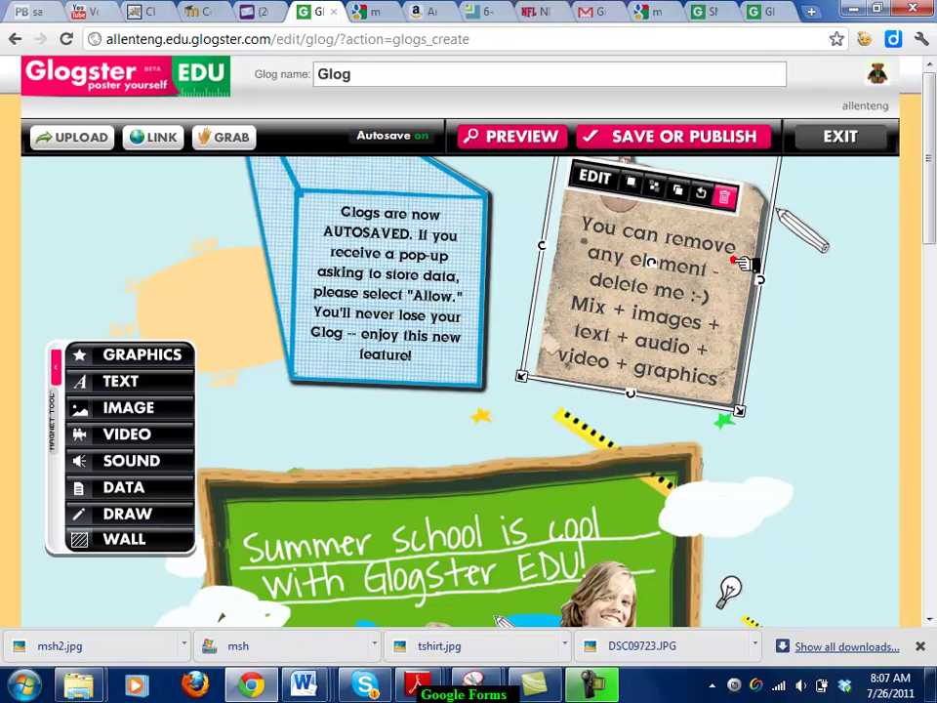
{"action": "left_click", "coordinate": [734, 200]}
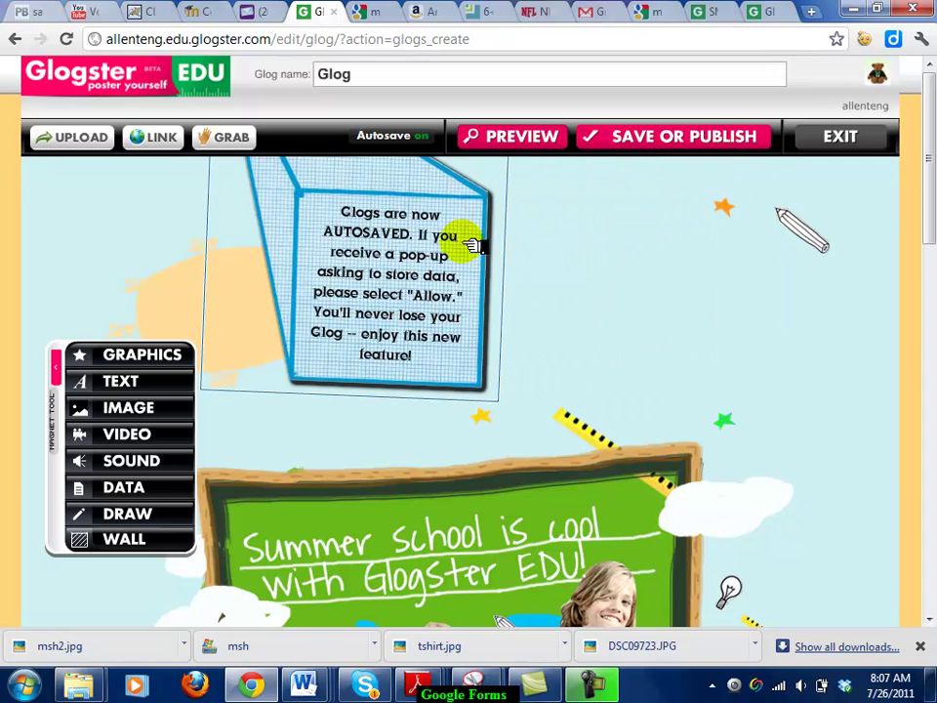
{"action": "left_click_drag", "start_coordinate": [930, 193], "coordinate": [933, 271]}
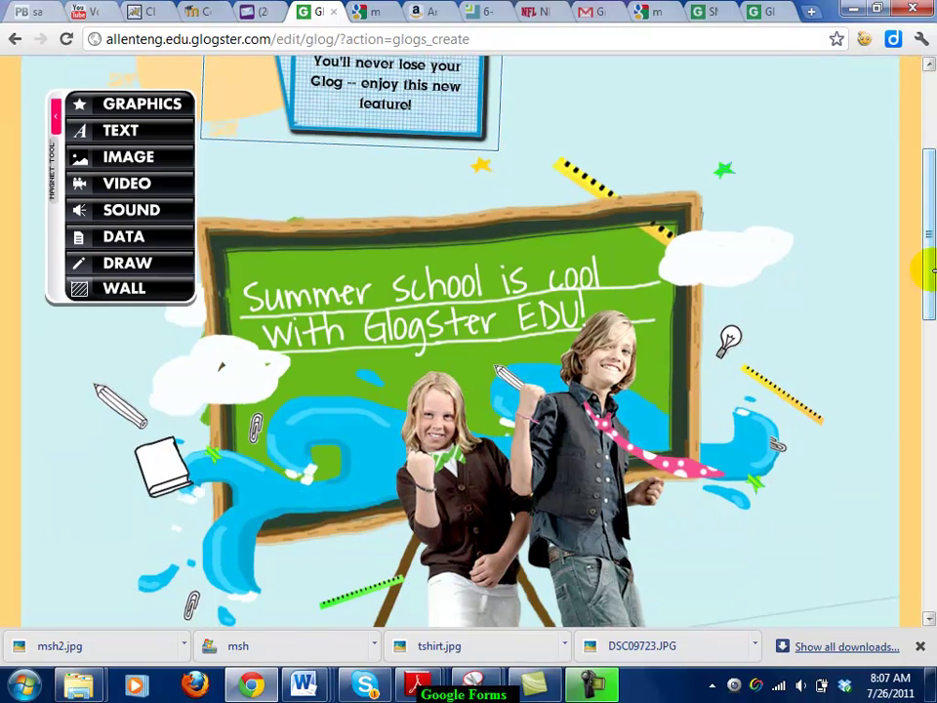
Apply the sky-with-white-clouds wall background from the Wall gallery.
{"action": "left_click", "coordinate": [42, 192]}
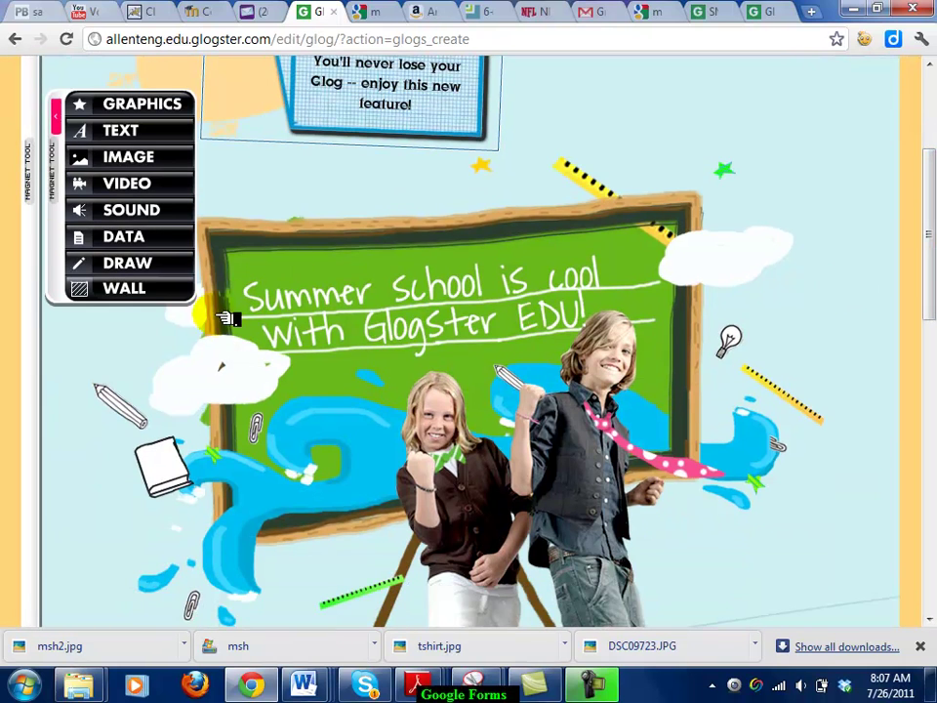
{"action": "left_click", "coordinate": [143, 291]}
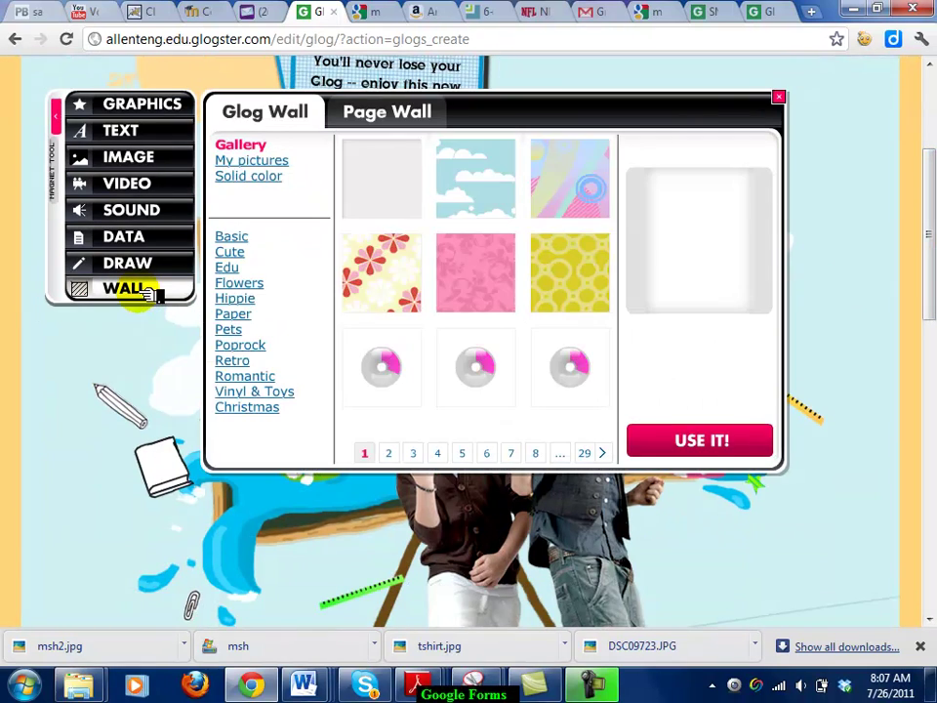
{"action": "left_click", "coordinate": [463, 210]}
{"action": "left_click", "coordinate": [673, 442]}
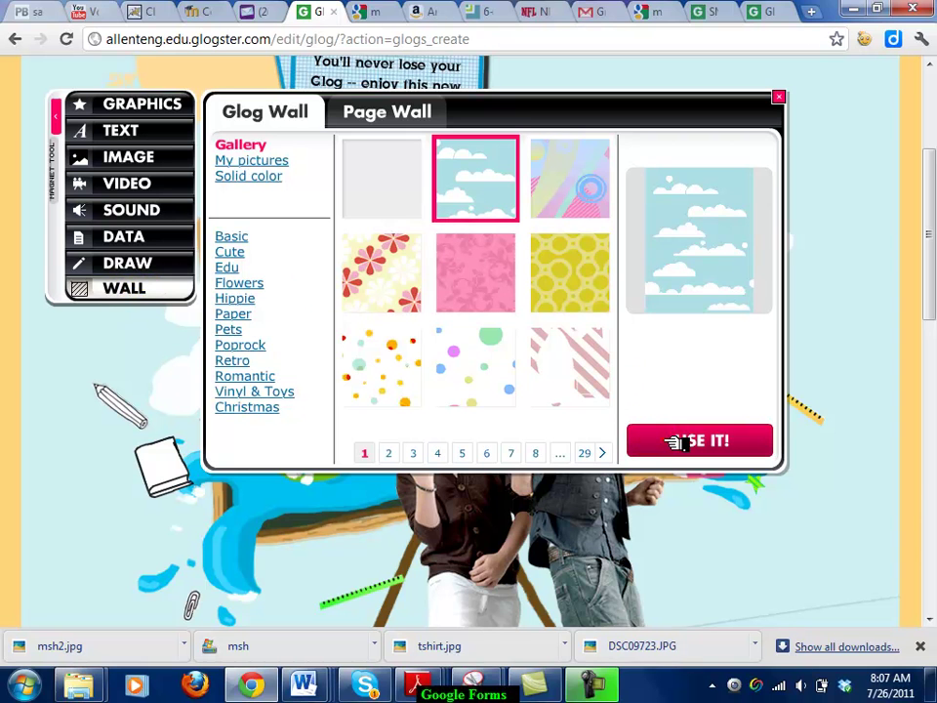
{"action": "left_click", "coordinate": [779, 96]}
{"action": "left_click_drag", "start_coordinate": [927, 190], "coordinate": [927, 156]}
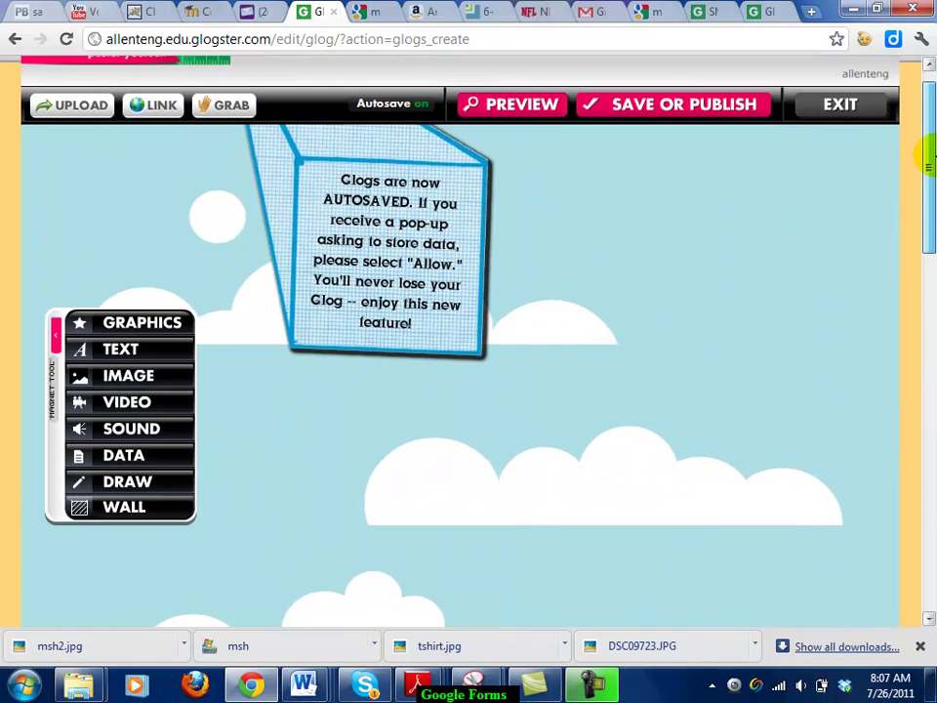
Move the autosave sticker lower right and change its text to 'Here is my sample glog for the SMWP!'.
{"action": "left_click", "coordinate": [439, 223]}
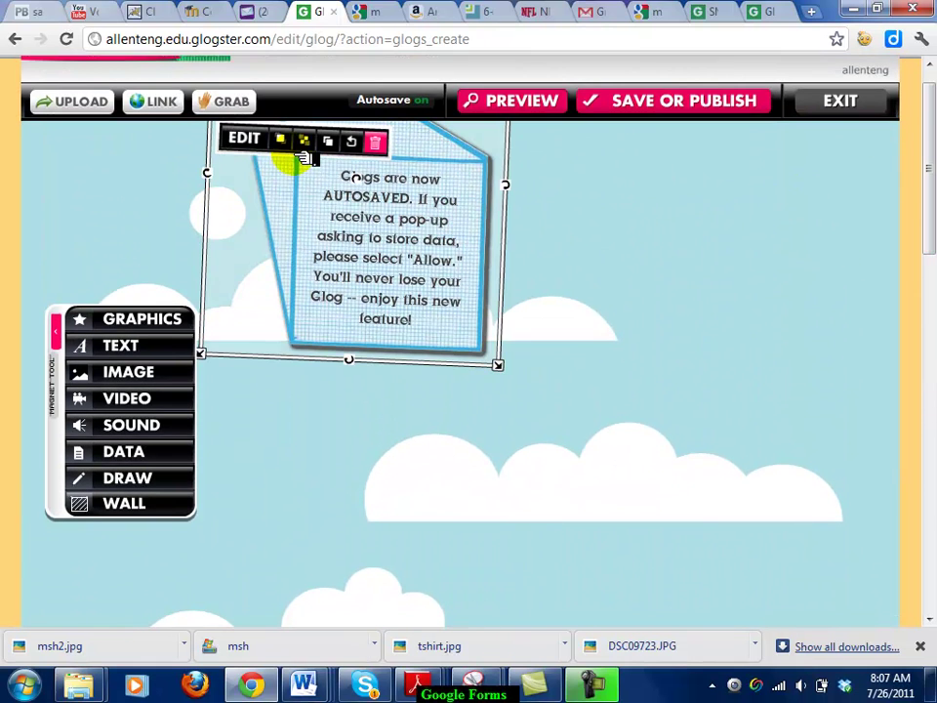
{"action": "left_click_drag", "start_coordinate": [332, 174], "coordinate": [621, 425]}
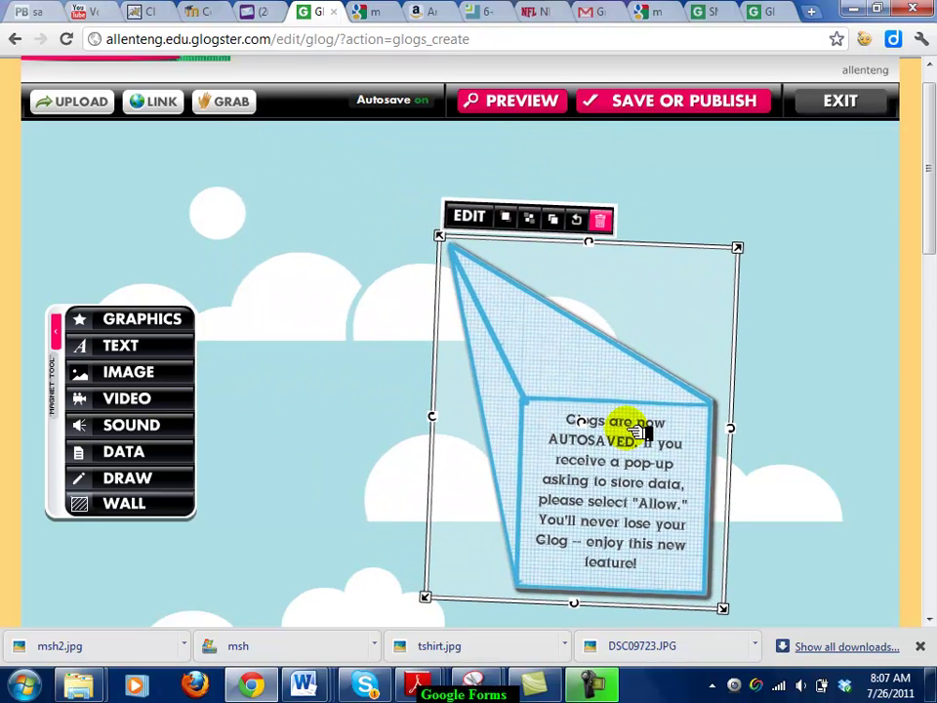
{"action": "left_click", "coordinate": [486, 221]}
{"action": "left_click", "coordinate": [673, 530]}
{"action": "left_click_drag", "start_coordinate": [668, 571], "coordinate": [548, 393]}
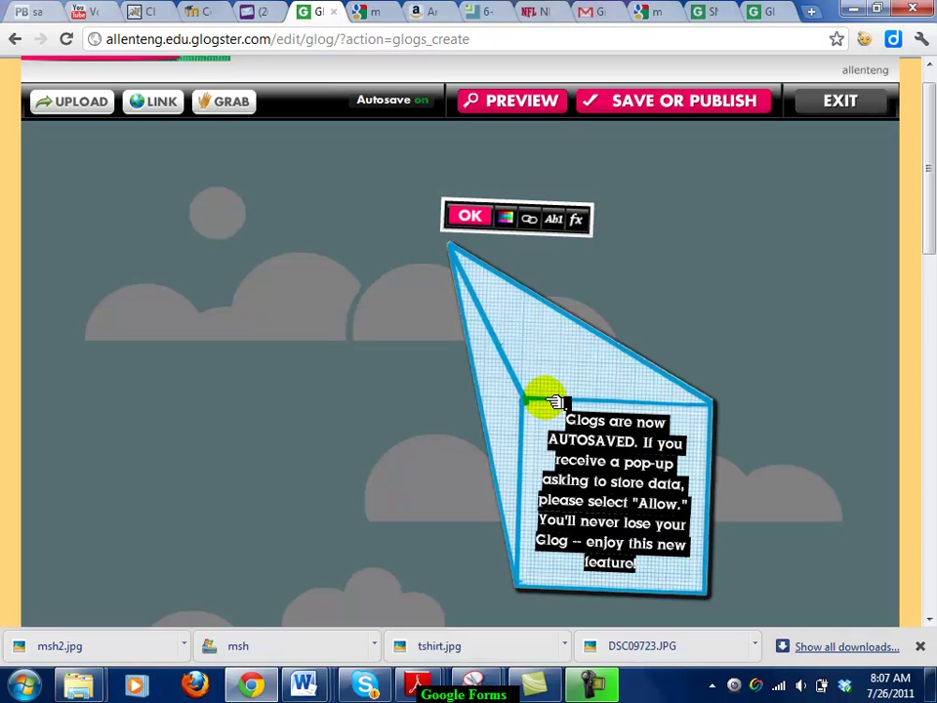
{"action": "type", "text": "H"}
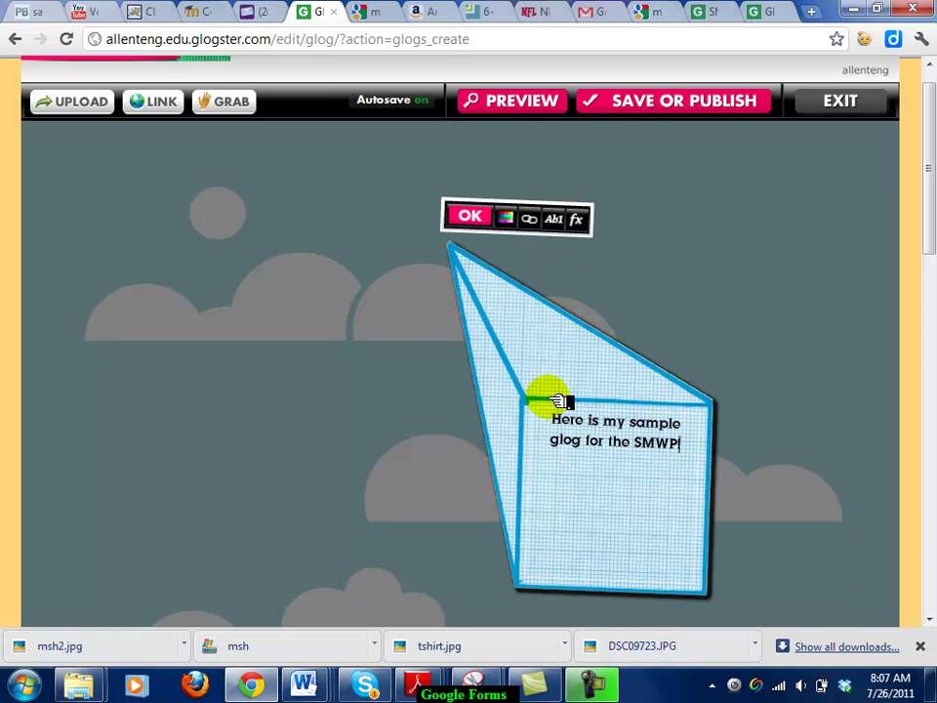
{"action": "left_click_drag", "start_coordinate": [682, 441], "coordinate": [550, 416]}
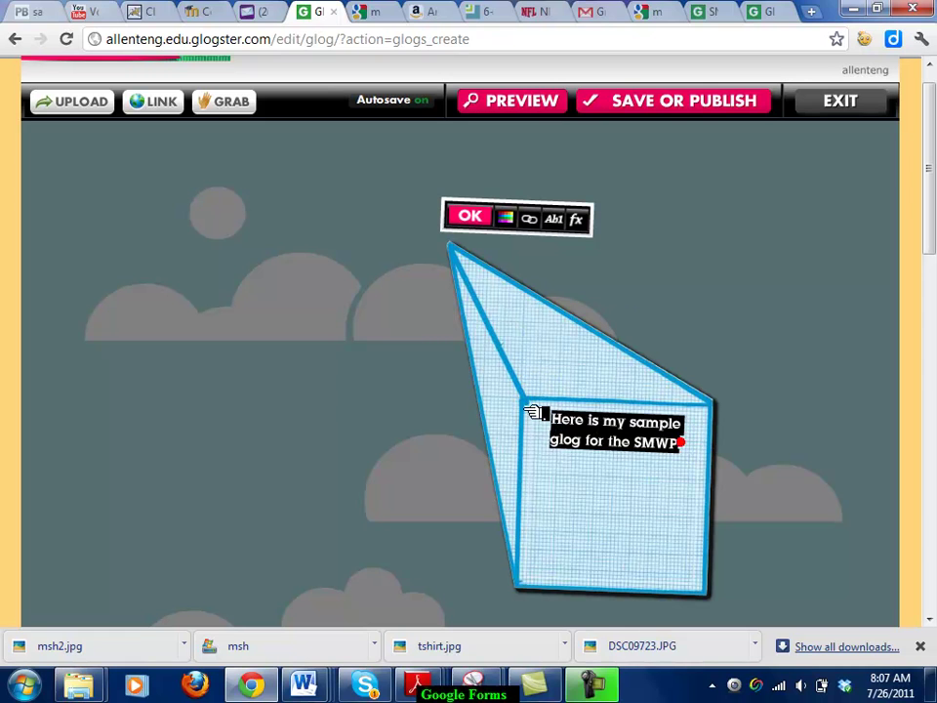
{"action": "left_click", "coordinate": [578, 270]}
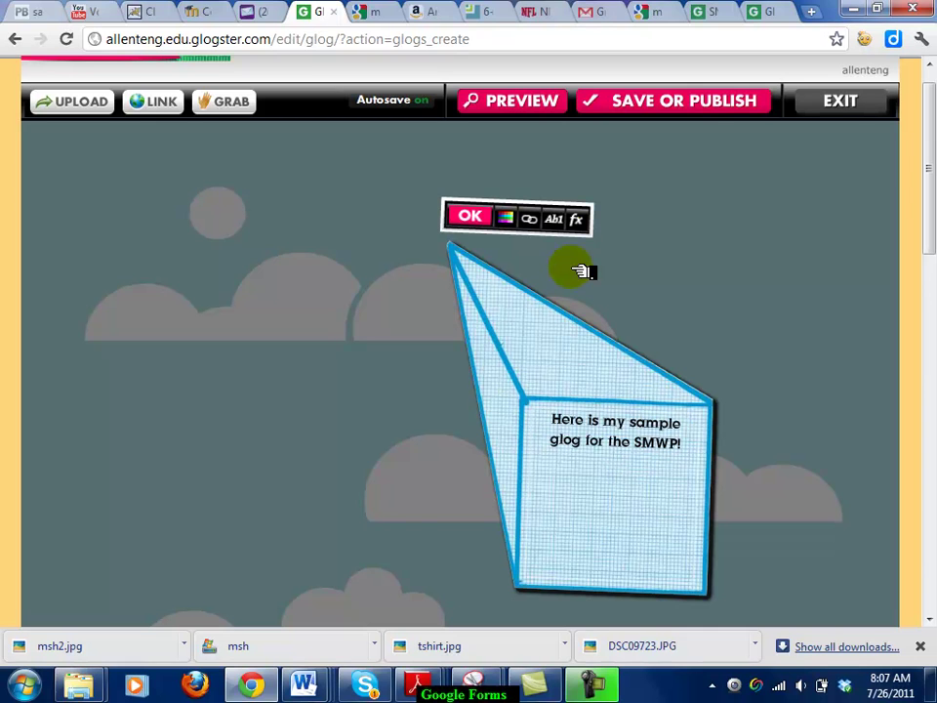
{"action": "left_click", "coordinate": [561, 219]}
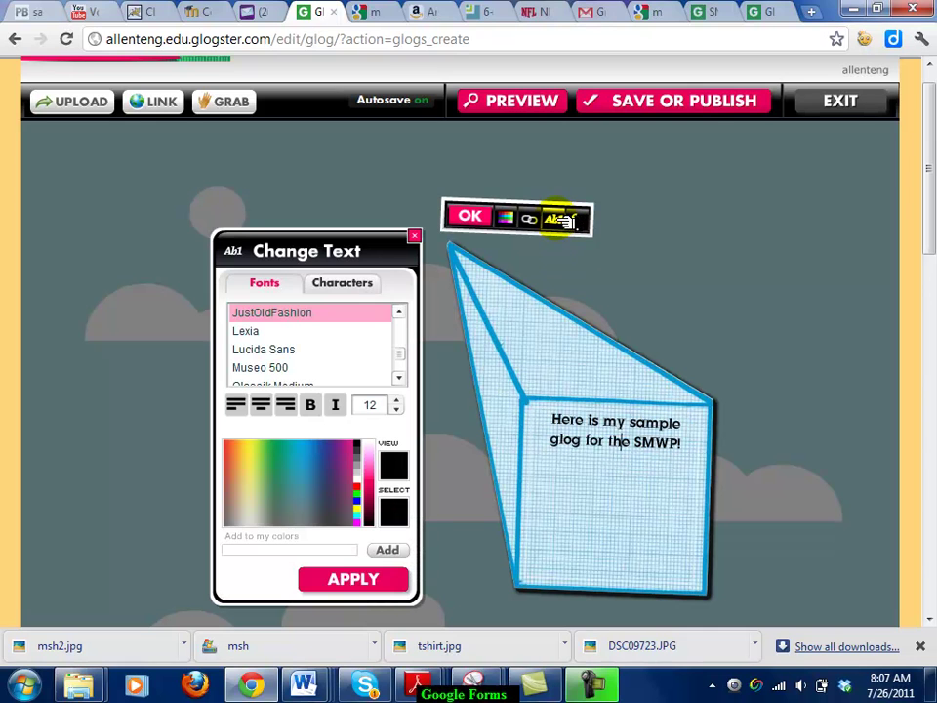
Format the bubble text as blue Qlassik Medium at size 28.
{"action": "left_click", "coordinate": [310, 351]}
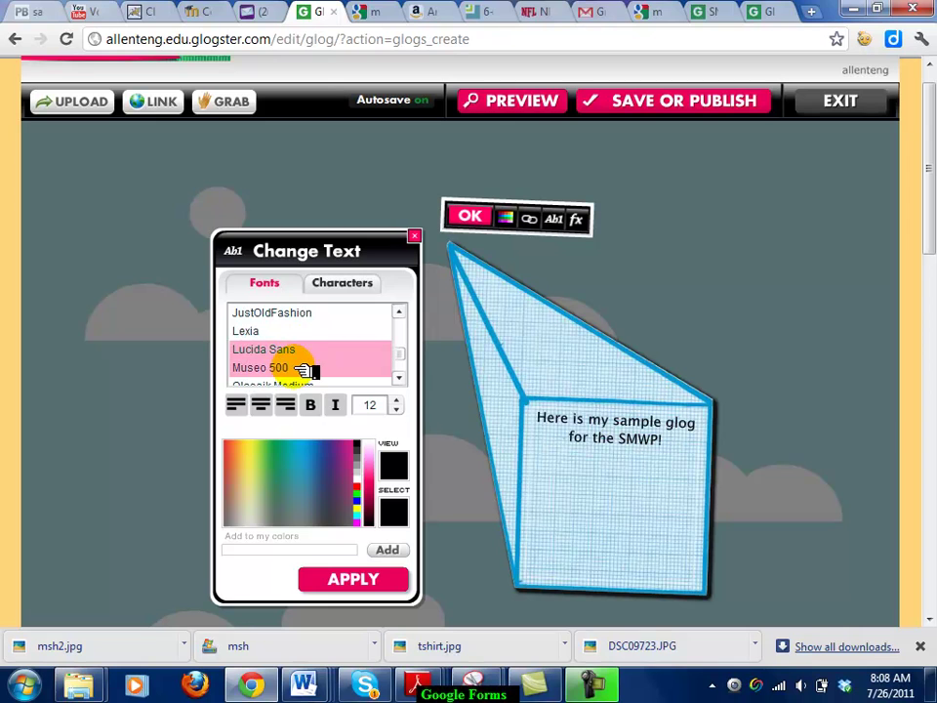
{"action": "left_click", "coordinate": [308, 368]}
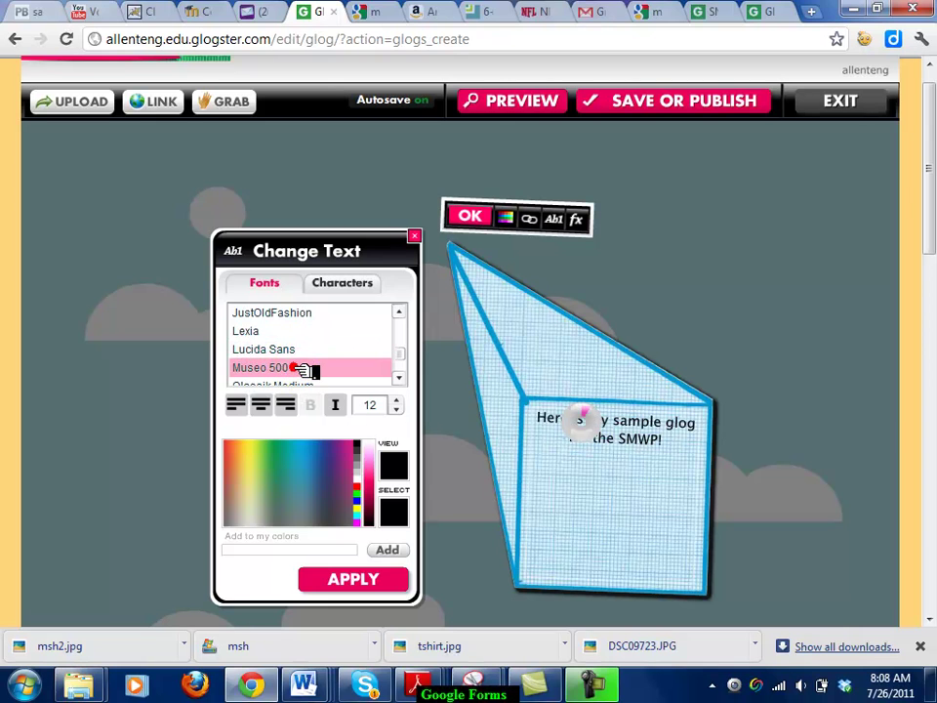
{"action": "left_click", "coordinate": [400, 376]}
{"action": "left_click", "coordinate": [400, 377]}
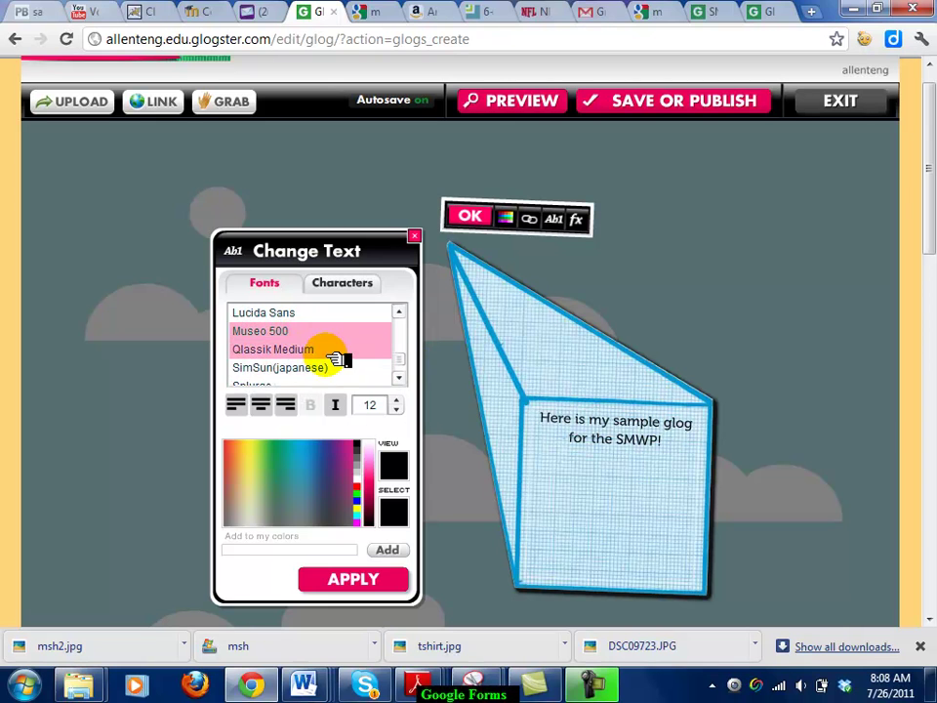
{"action": "left_click", "coordinate": [330, 353]}
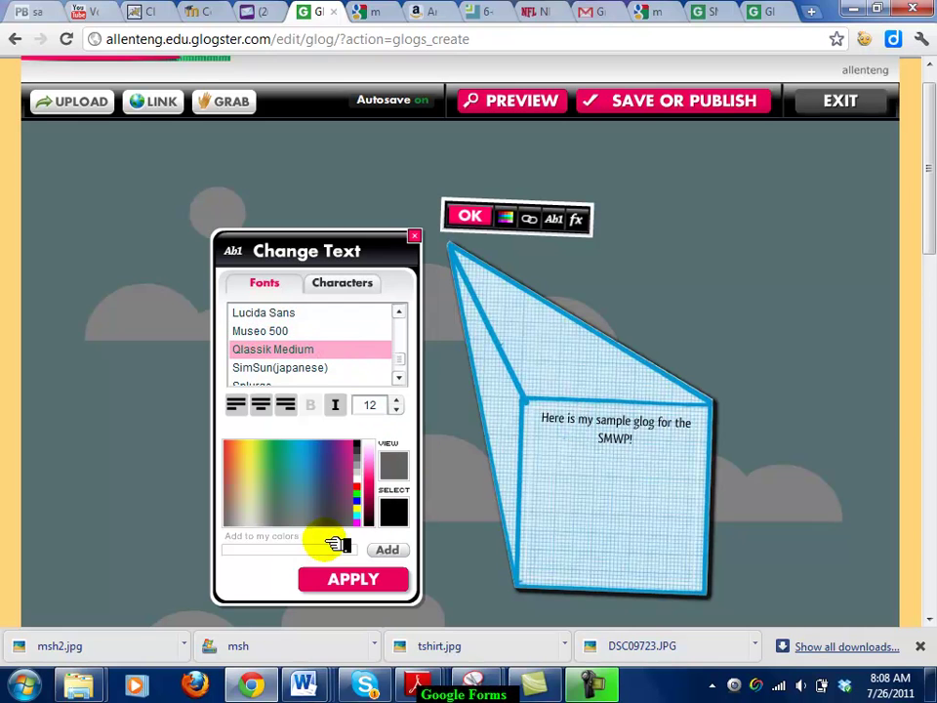
{"action": "left_click", "coordinate": [327, 467]}
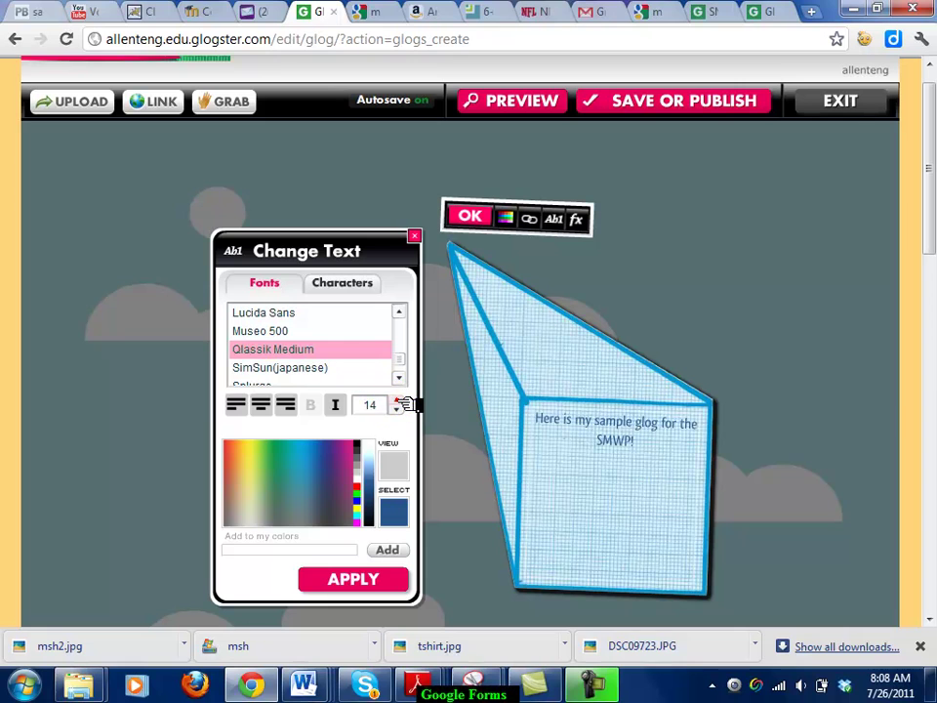
{"action": "left_click", "coordinate": [398, 400]}
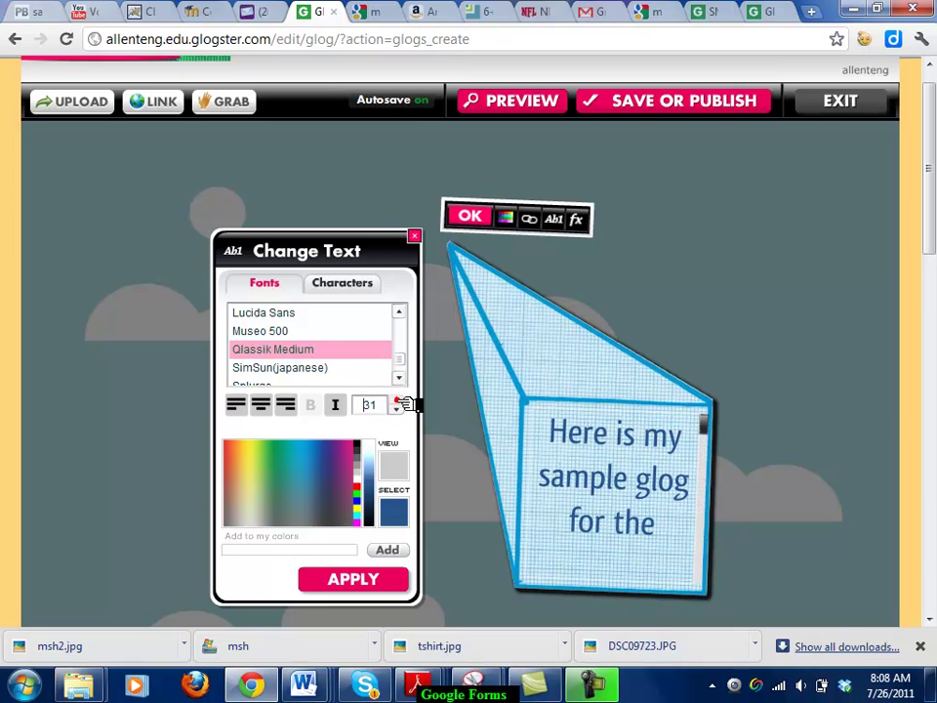
{"action": "left_click", "coordinate": [399, 409]}
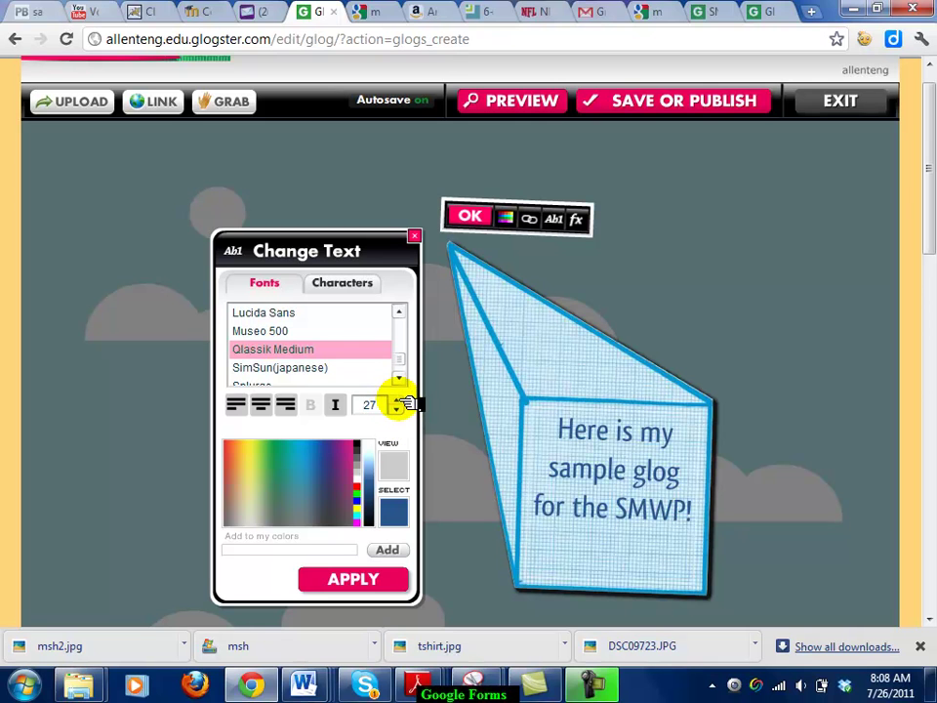
{"action": "left_click", "coordinate": [398, 400]}
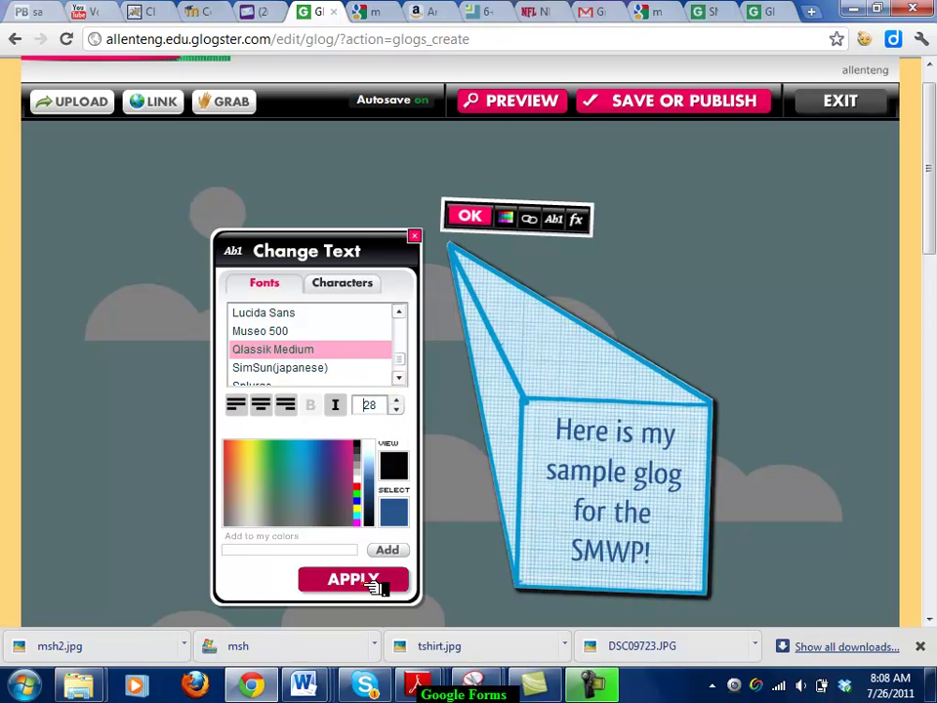
{"action": "left_click", "coordinate": [363, 584]}
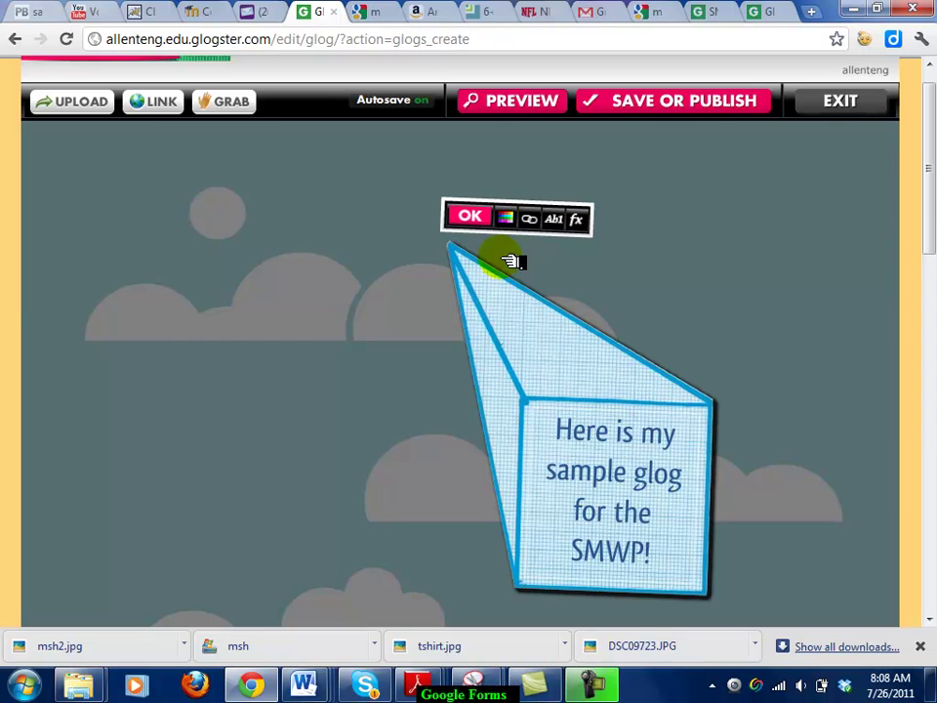
Finish text editing, then resize, reposition and slightly tilt the speech bubble.
{"action": "left_click", "coordinate": [473, 216]}
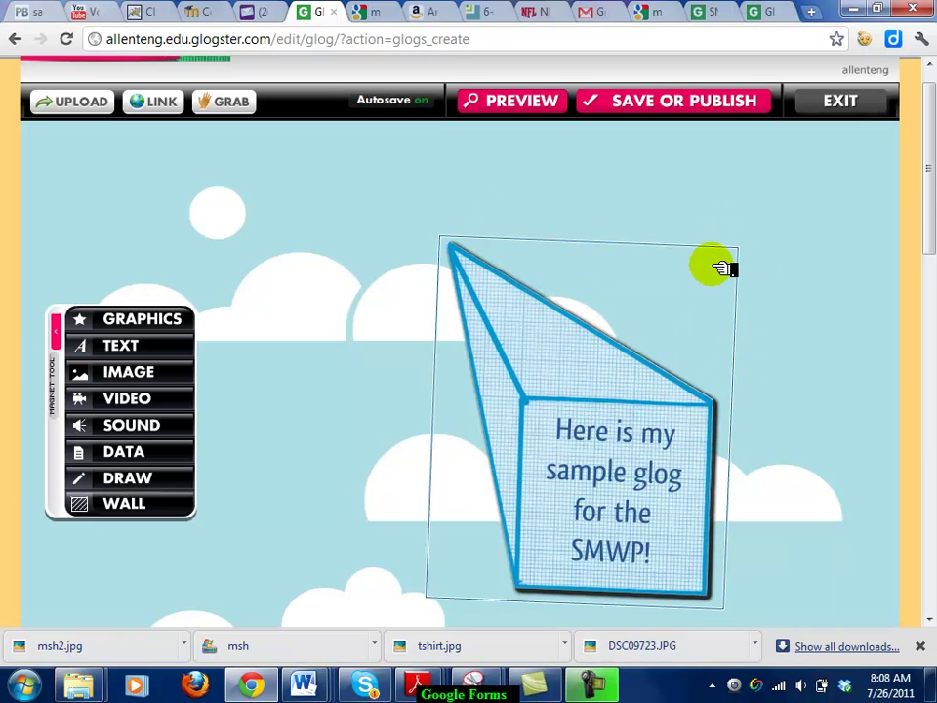
{"action": "left_click", "coordinate": [683, 265]}
{"action": "left_click_drag", "start_coordinate": [743, 250], "coordinate": [583, 276]}
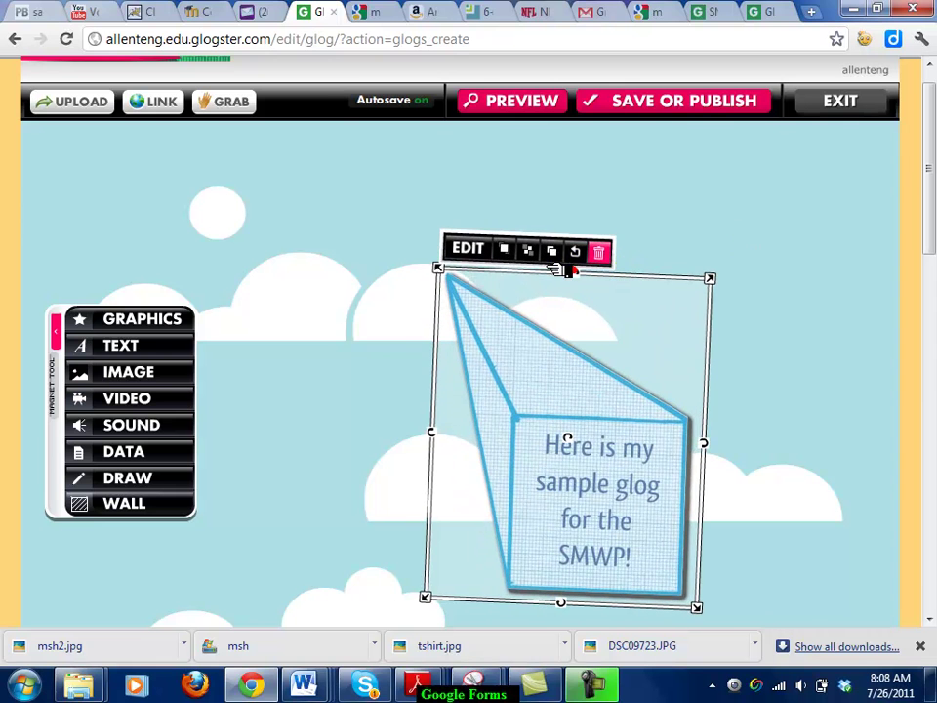
{"action": "mouse_move", "coordinate": [510, 290]}
{"action": "left_mouse_down"}
{"action": "mouse_move", "coordinate": [445, 389]}
{"action": "mouse_move", "coordinate": [510, 320]}
{"action": "left_mouse_up"}
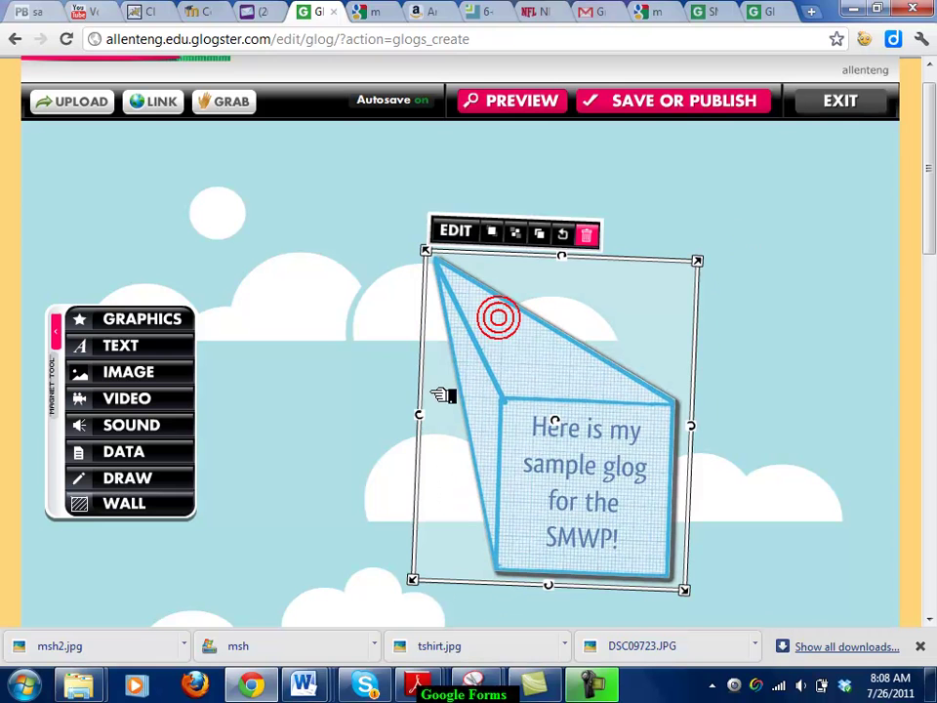
{"action": "left_click_drag", "start_coordinate": [425, 412], "coordinate": [472, 429]}
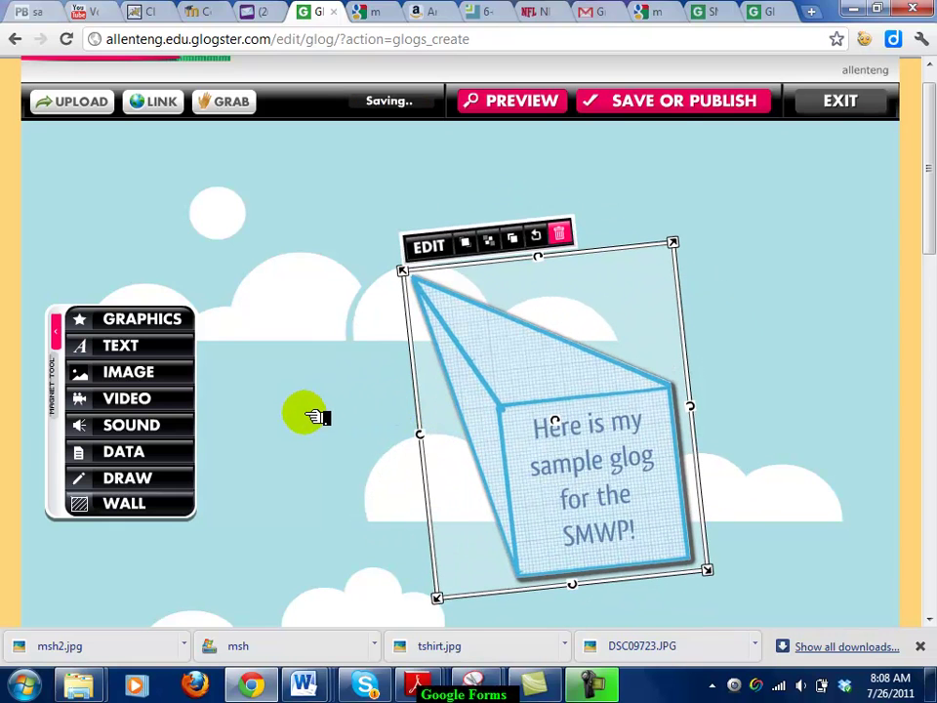
Browse to page 5 of the Decoration graphics and add the animated yellow sun.
{"action": "left_click", "coordinate": [161, 318]}
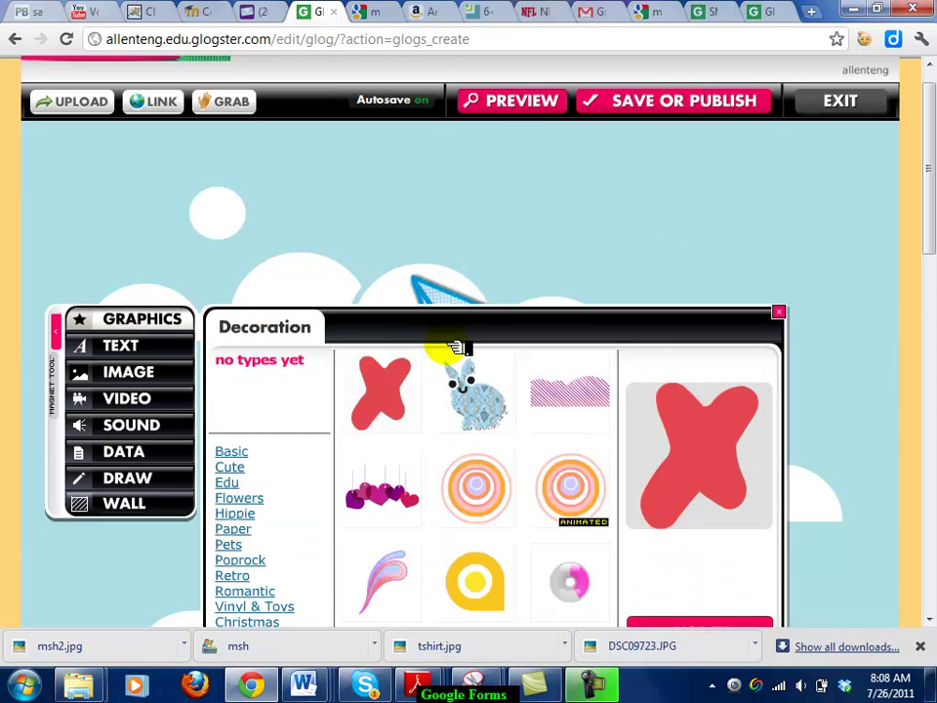
{"action": "left_click_drag", "start_coordinate": [452, 330], "coordinate": [400, 201]}
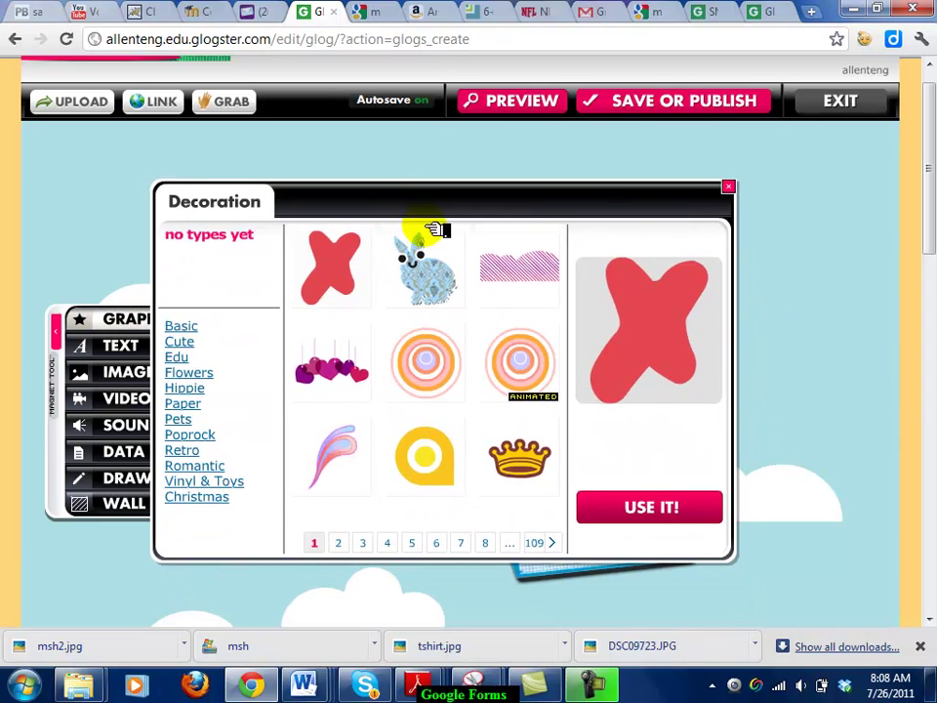
{"action": "left_click", "coordinate": [525, 371]}
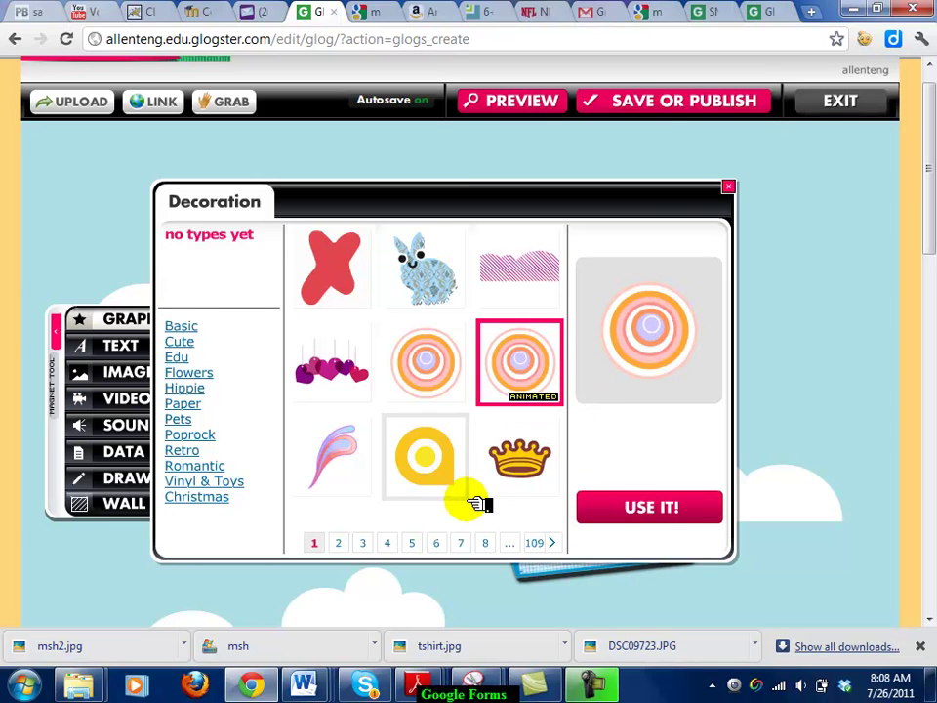
{"action": "left_click", "coordinate": [512, 469]}
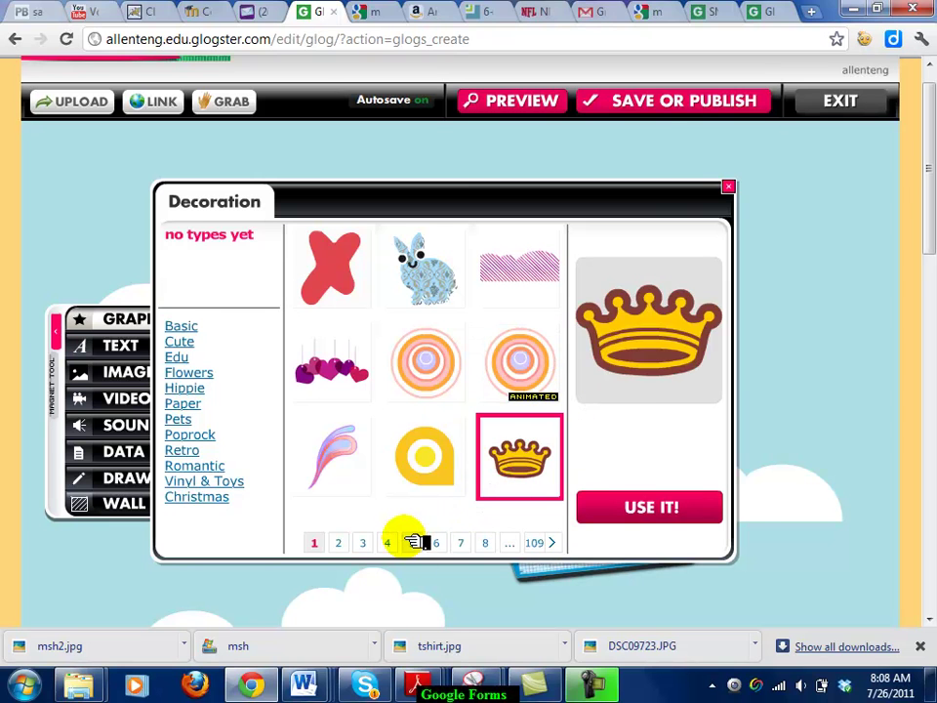
{"action": "left_click", "coordinate": [411, 542]}
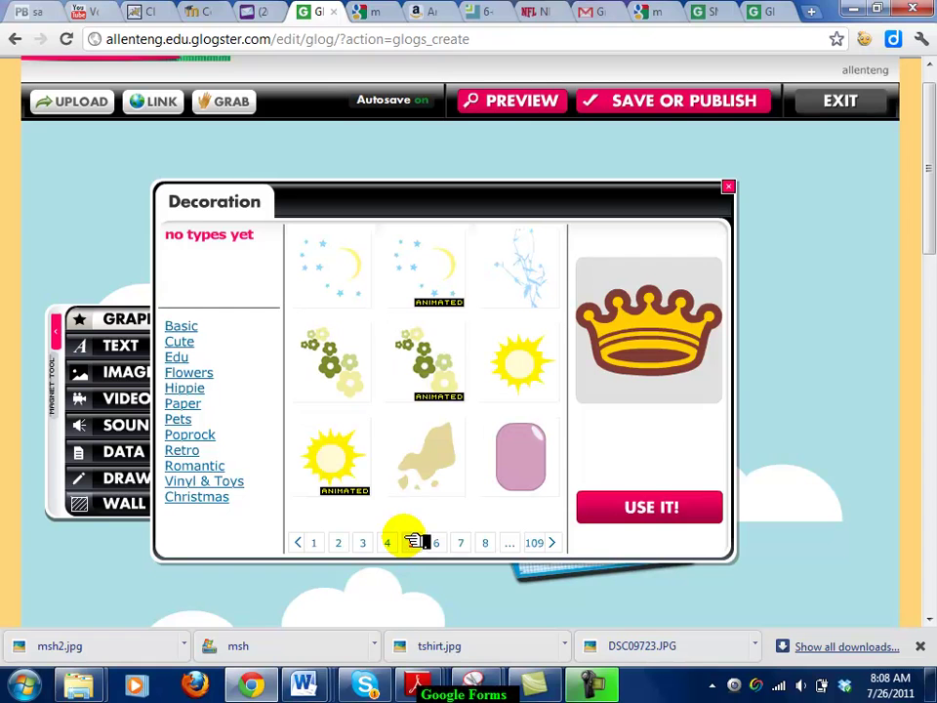
{"action": "left_click", "coordinate": [486, 296]}
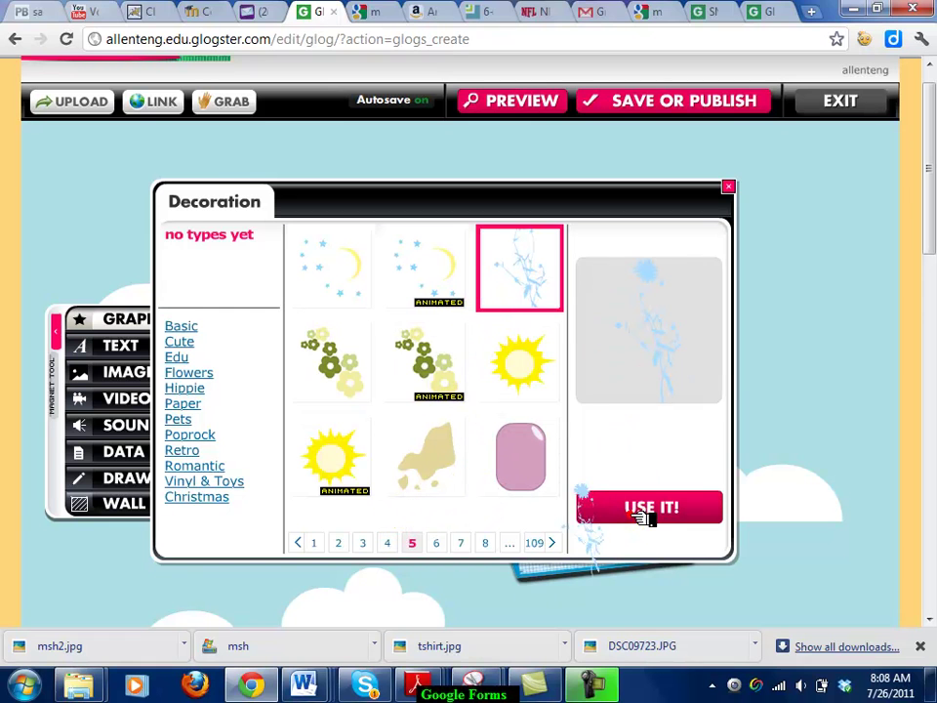
{"action": "left_click", "coordinate": [543, 476]}
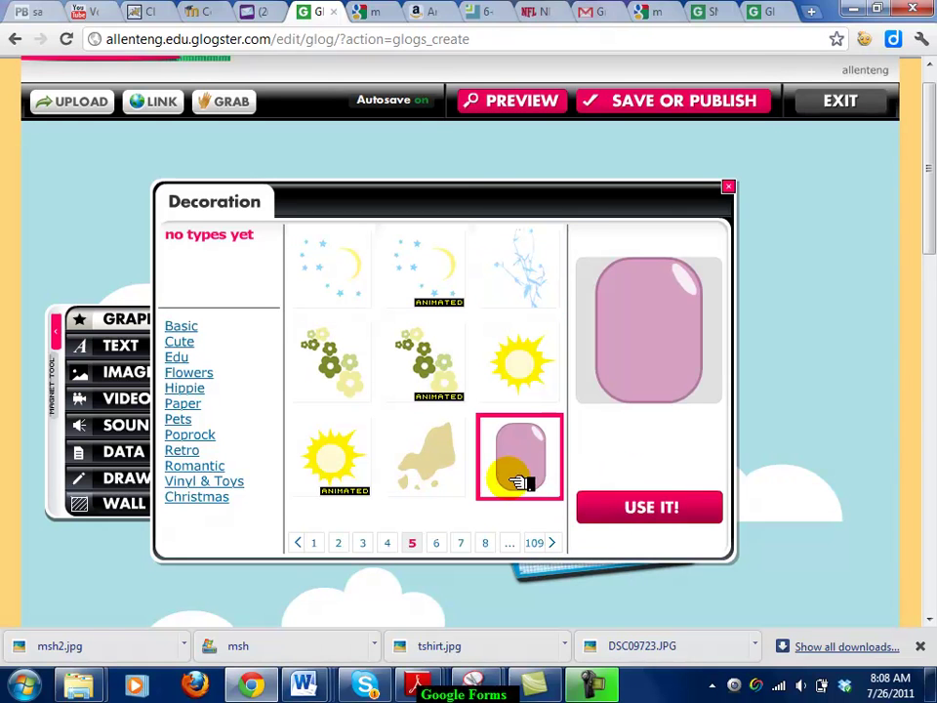
{"action": "left_click", "coordinate": [372, 481]}
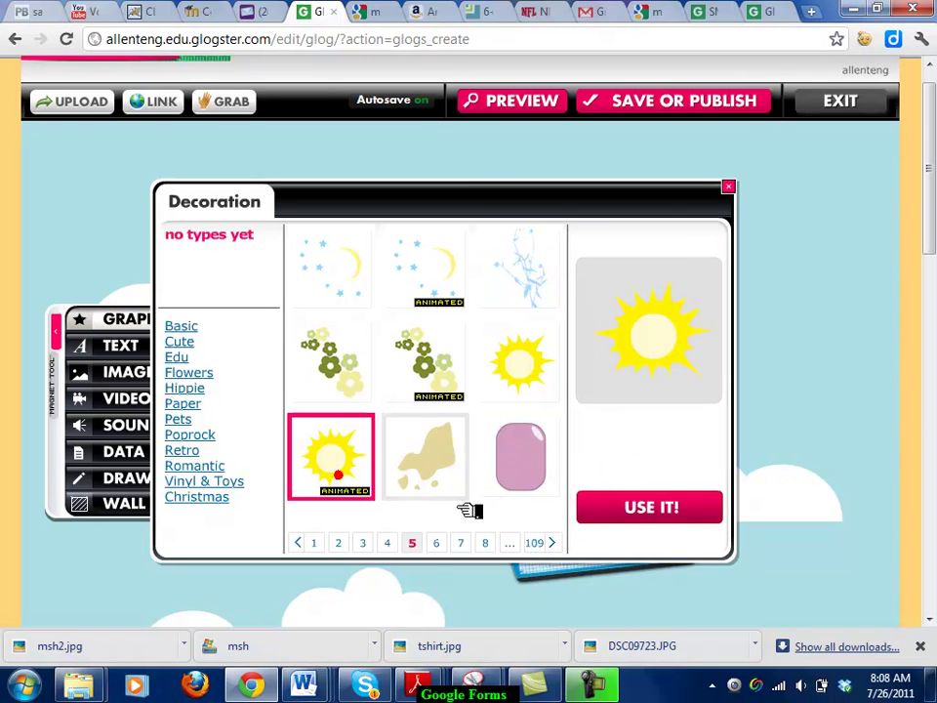
{"action": "left_click", "coordinate": [673, 520]}
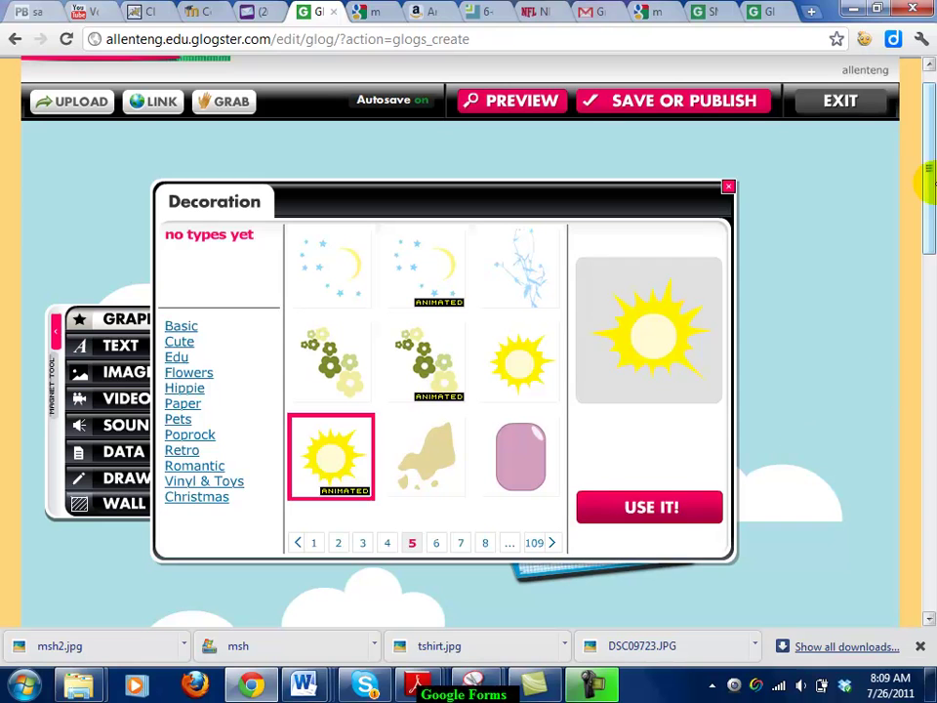
Rotate and enlarge the sun graphic, then place it in the glog's top-right corner.
{"action": "left_click", "coordinate": [729, 186]}
{"action": "left_click_drag", "start_coordinate": [932, 152], "coordinate": [930, 244]}
{"action": "left_click_drag", "start_coordinate": [497, 492], "coordinate": [344, 276]}
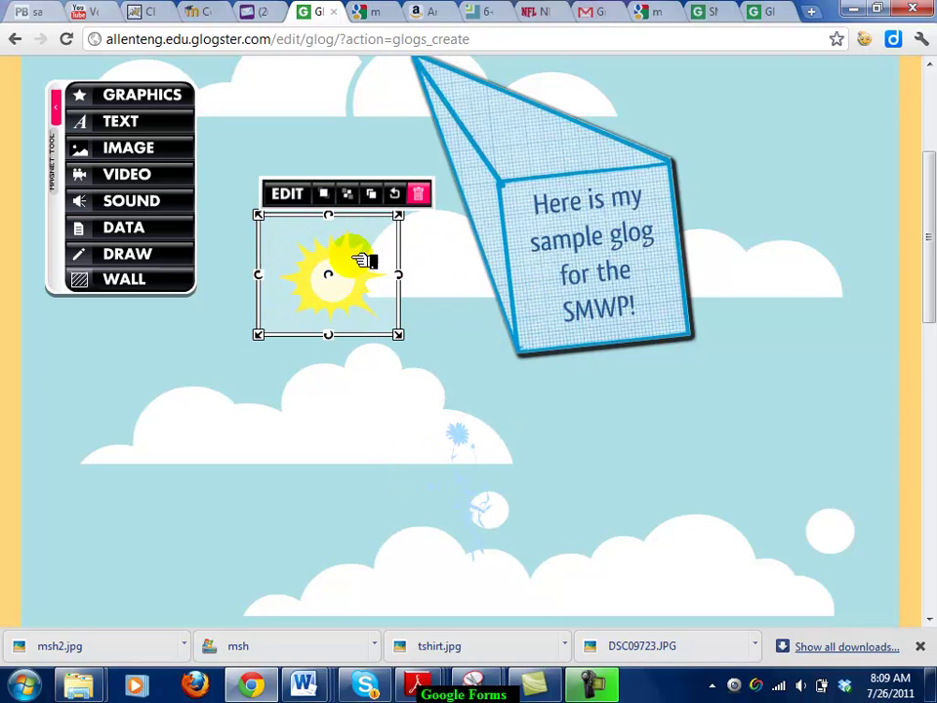
{"action": "mouse_move", "coordinate": [422, 201]}
{"action": "left_mouse_down"}
{"action": "mouse_move", "coordinate": [338, 243]}
{"action": "mouse_move", "coordinate": [388, 233]}
{"action": "mouse_move", "coordinate": [484, 140]}
{"action": "left_mouse_up"}
{"action": "left_click_drag", "start_coordinate": [397, 268], "coordinate": [393, 223]}
{"action": "left_click_drag", "start_coordinate": [458, 225], "coordinate": [926, 183]}
{"action": "scroll", "coordinate": [927, 191], "scroll_direction": "up", "scroll_amount": 5}
{"action": "left_click_drag", "start_coordinate": [749, 345], "coordinate": [737, 313]}
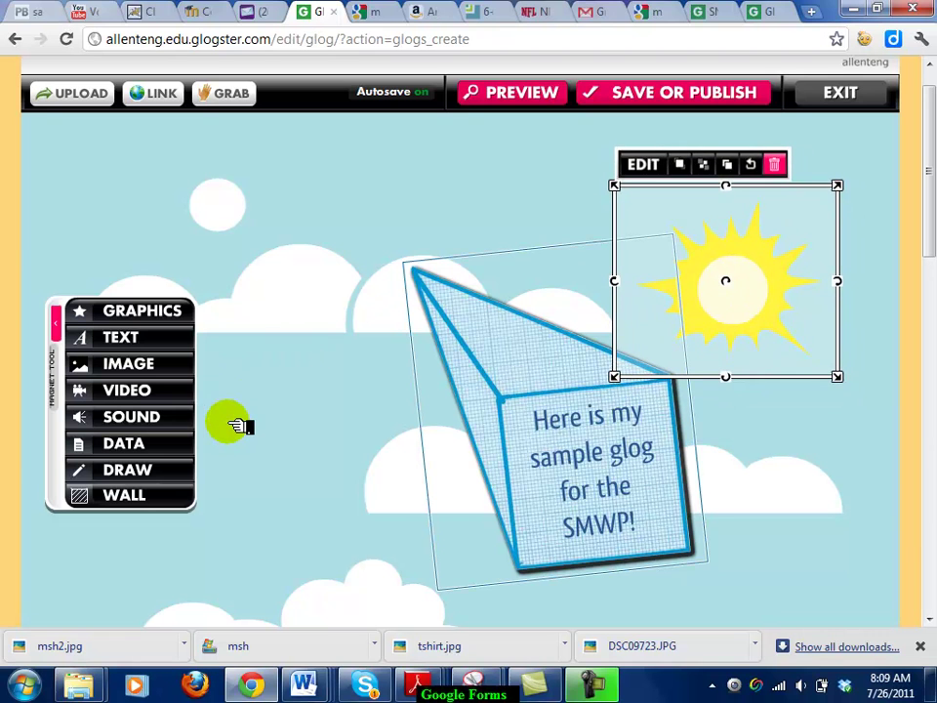
{"action": "left_click", "coordinate": [236, 425]}
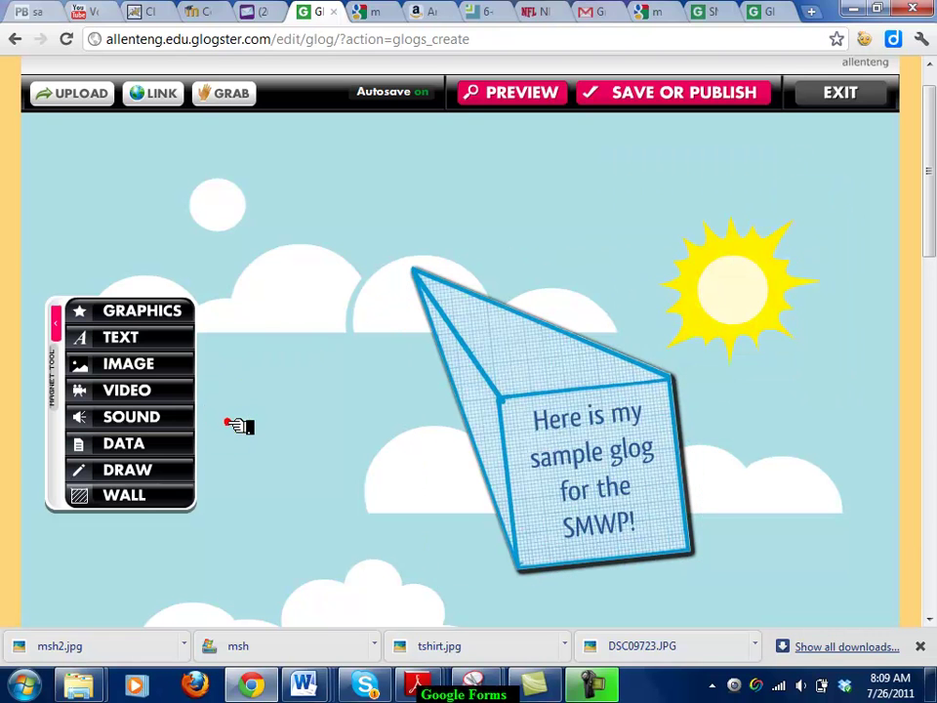
Browse the text gallery's title styles, previewing the orange title.
{"action": "left_click", "coordinate": [126, 340]}
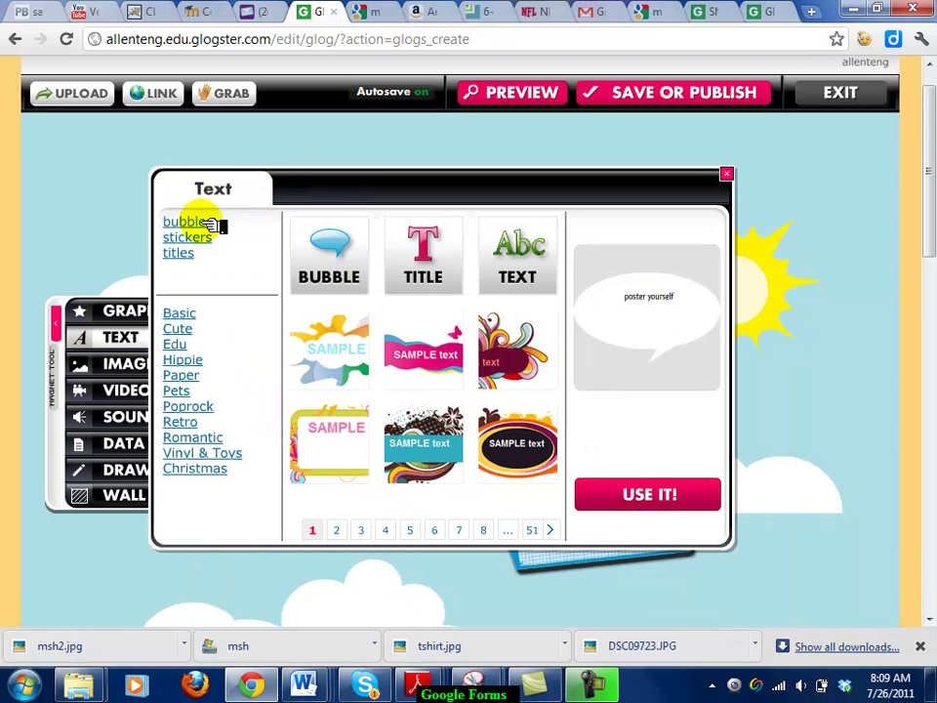
{"action": "left_click", "coordinate": [195, 253]}
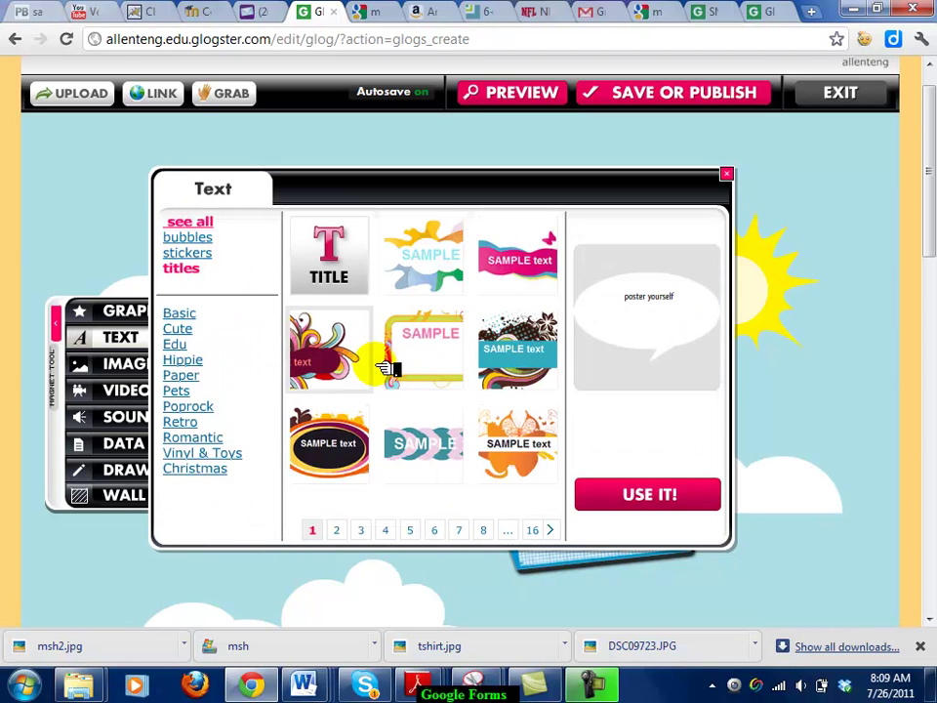
{"action": "left_click", "coordinate": [497, 454]}
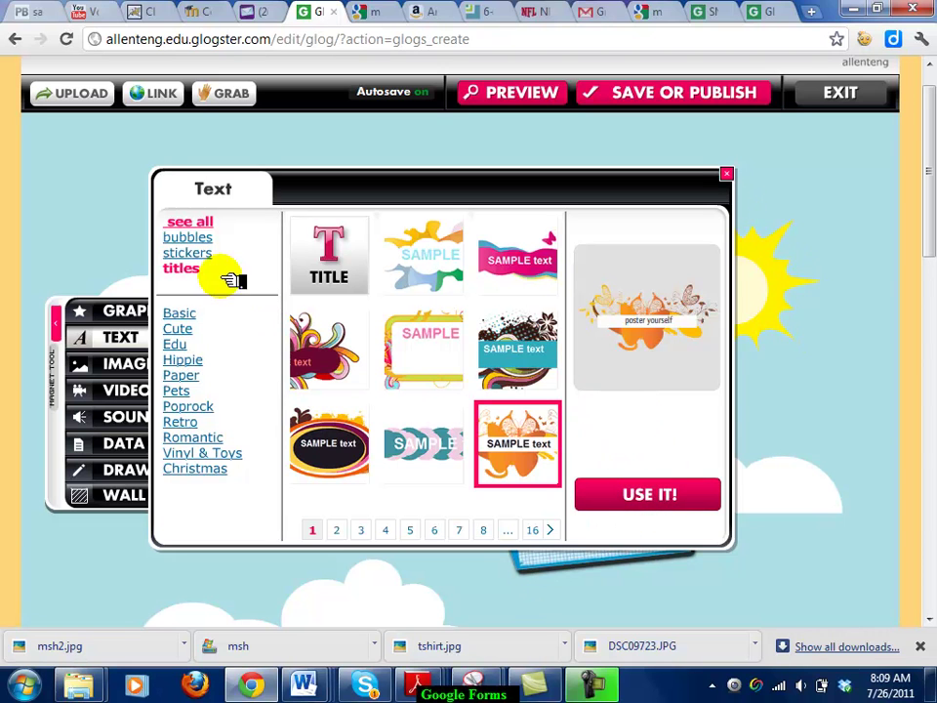
Add the framed SAMPLE text sticker to the glog from the sticker styles.
{"action": "left_click", "coordinate": [201, 253]}
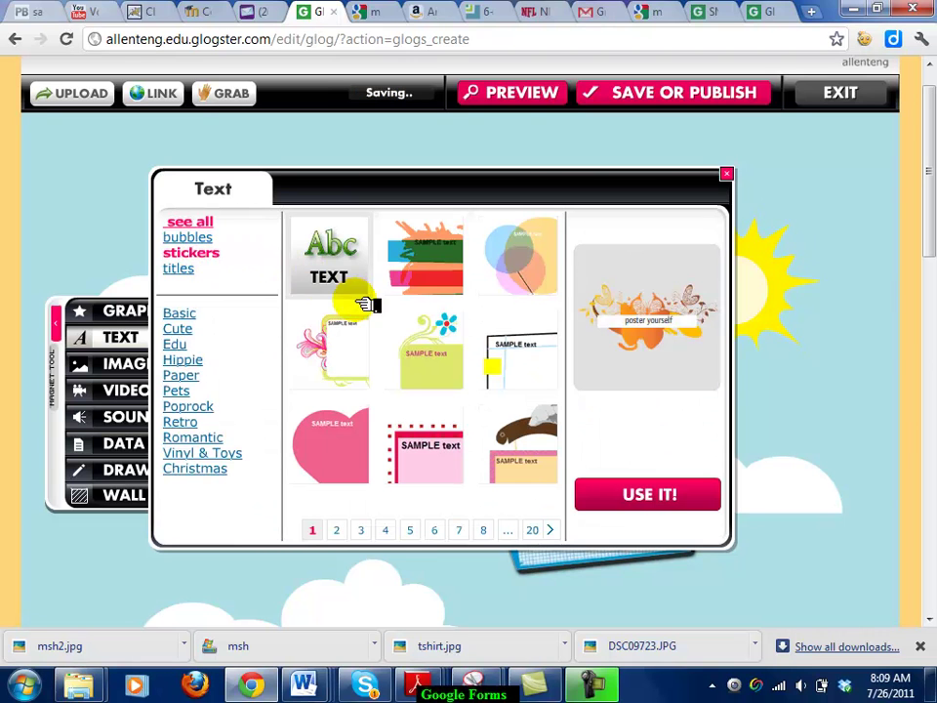
{"action": "left_click", "coordinate": [500, 369]}
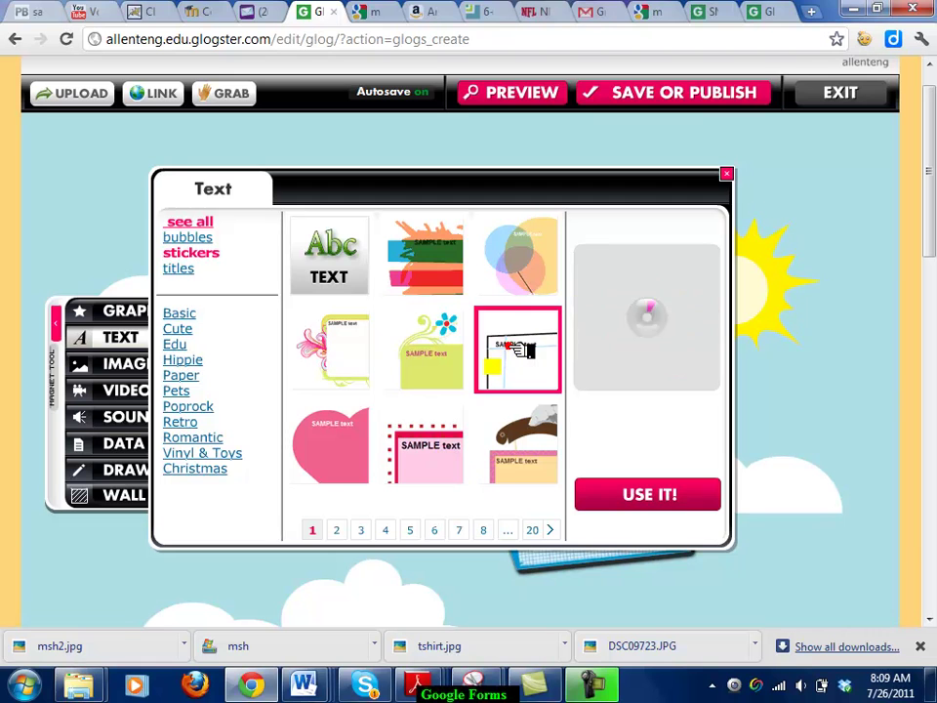
{"action": "left_click", "coordinate": [661, 494]}
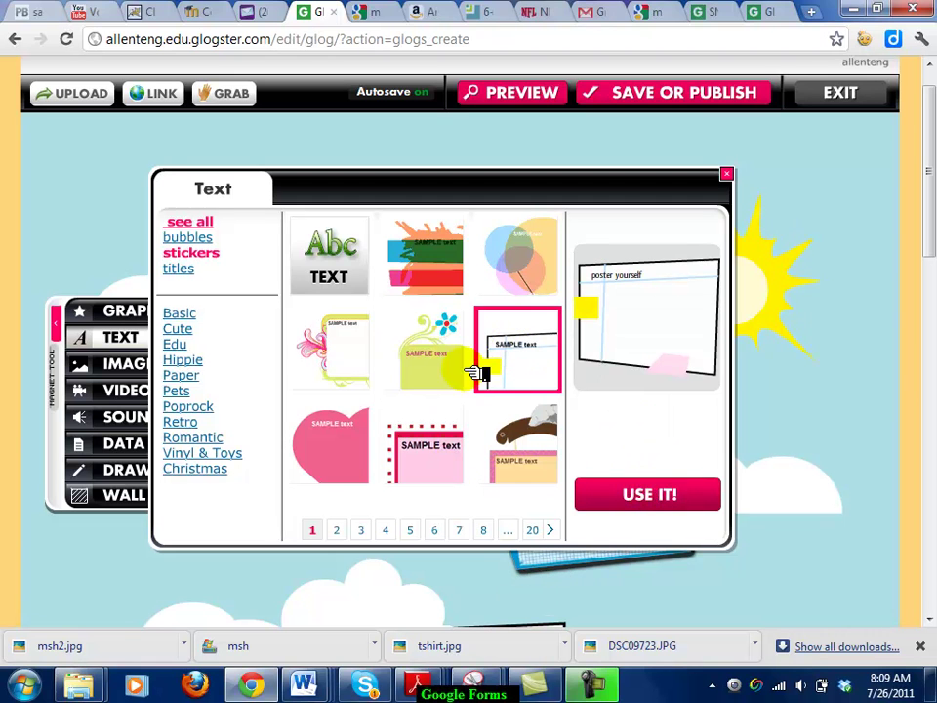
{"action": "left_click", "coordinate": [552, 529]}
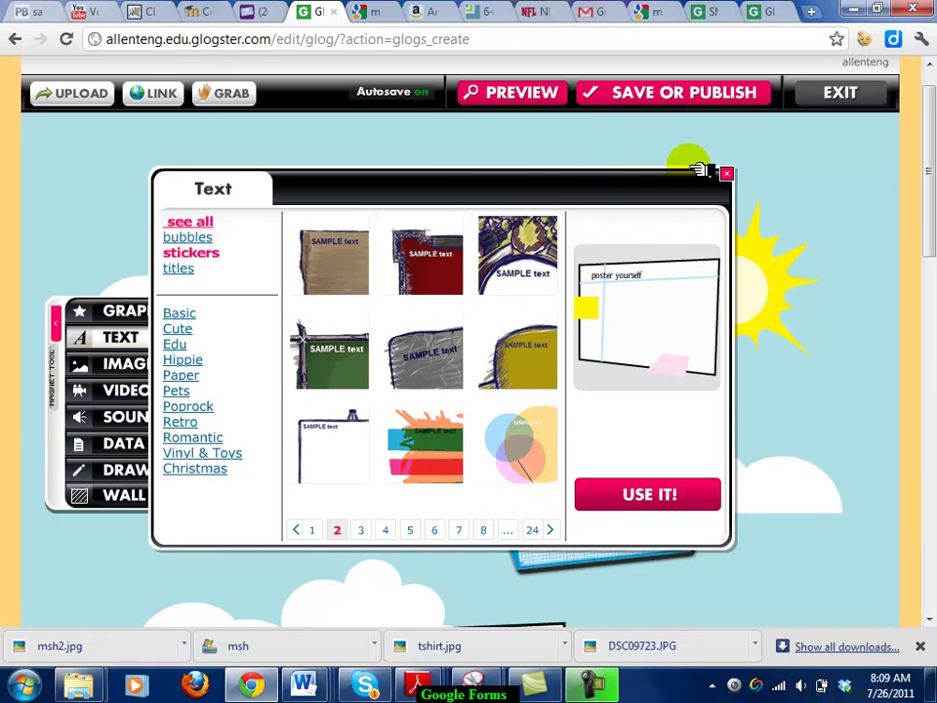
{"action": "left_click", "coordinate": [727, 176]}
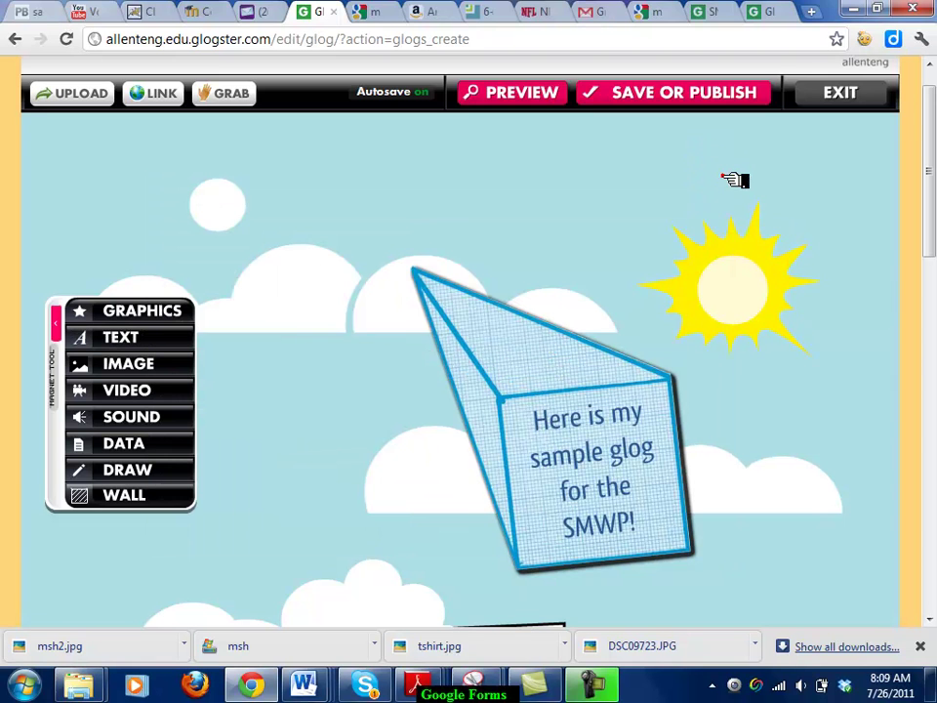
Upload the 'apple shadow' picture from Downloads into the image gallery.
{"action": "left_click", "coordinate": [147, 364]}
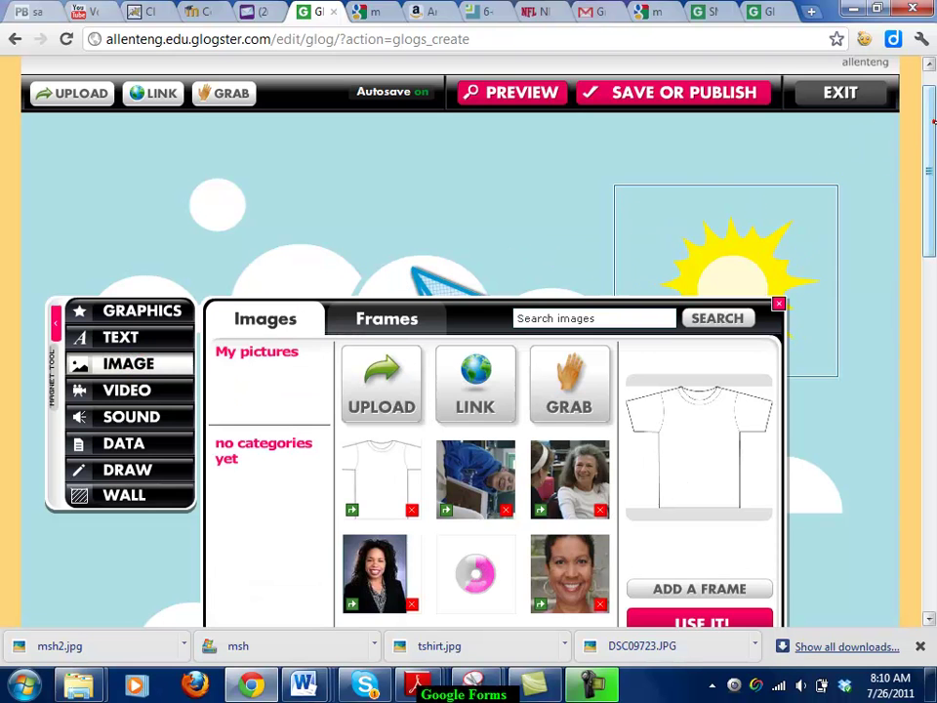
{"action": "scroll", "coordinate": [722, 200], "scroll_direction": "down", "scroll_amount": 2}
{"action": "scroll", "coordinate": [780, 200], "scroll_direction": "up", "scroll_amount": 1}
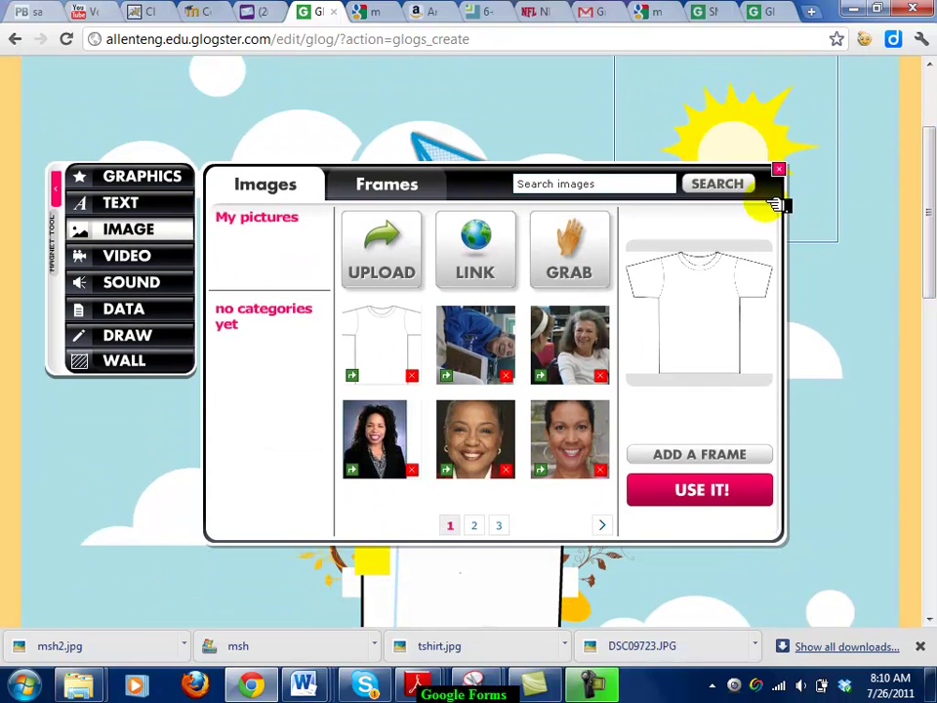
{"action": "left_click", "coordinate": [400, 262]}
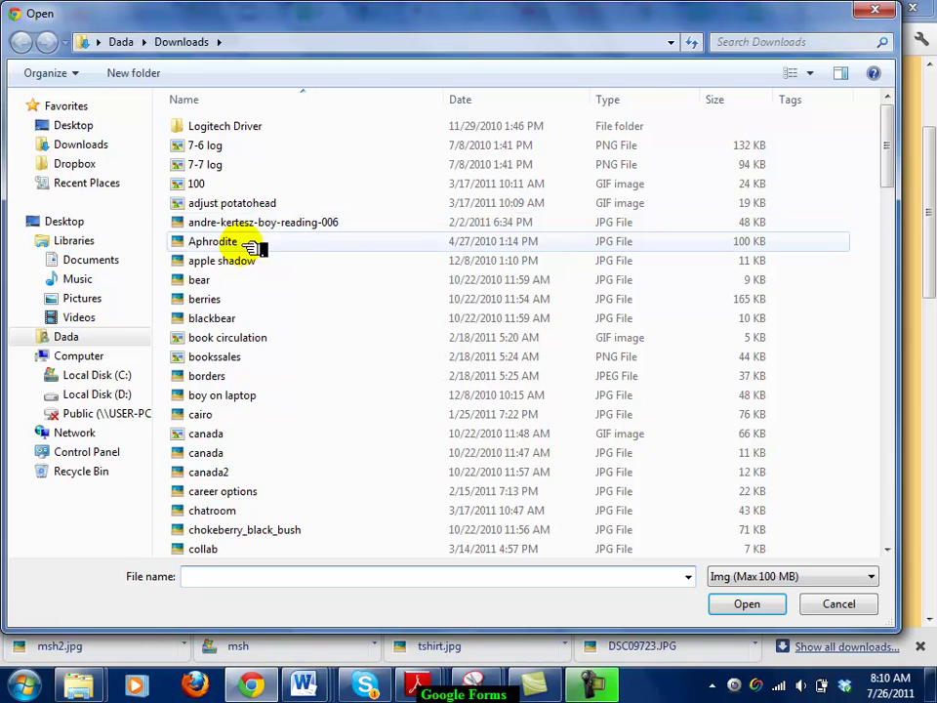
{"action": "left_click", "coordinate": [217, 315]}
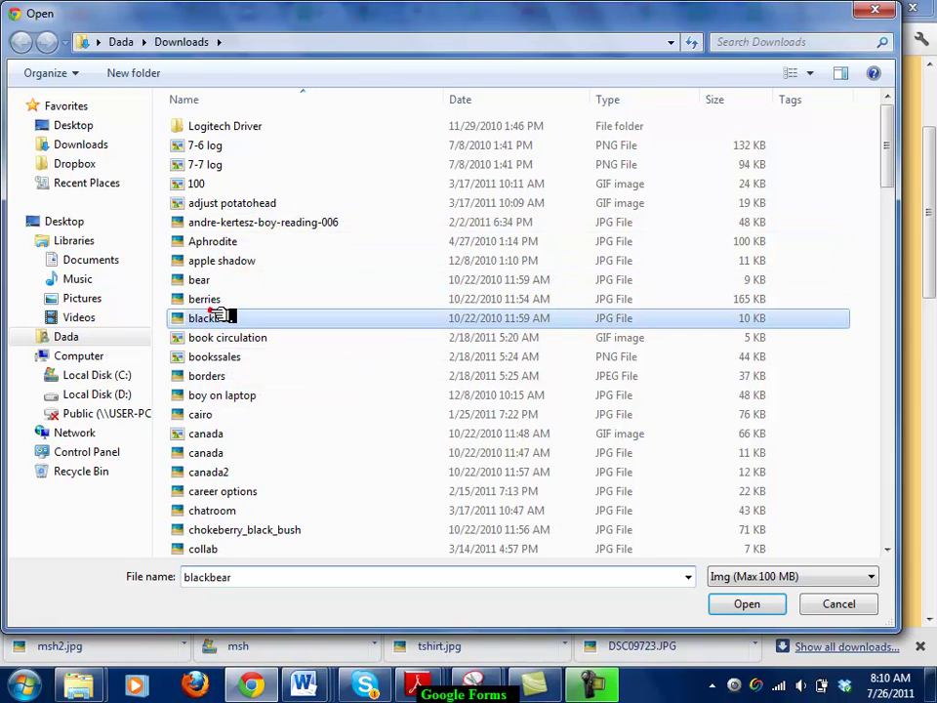
{"action": "left_click", "coordinate": [221, 261]}
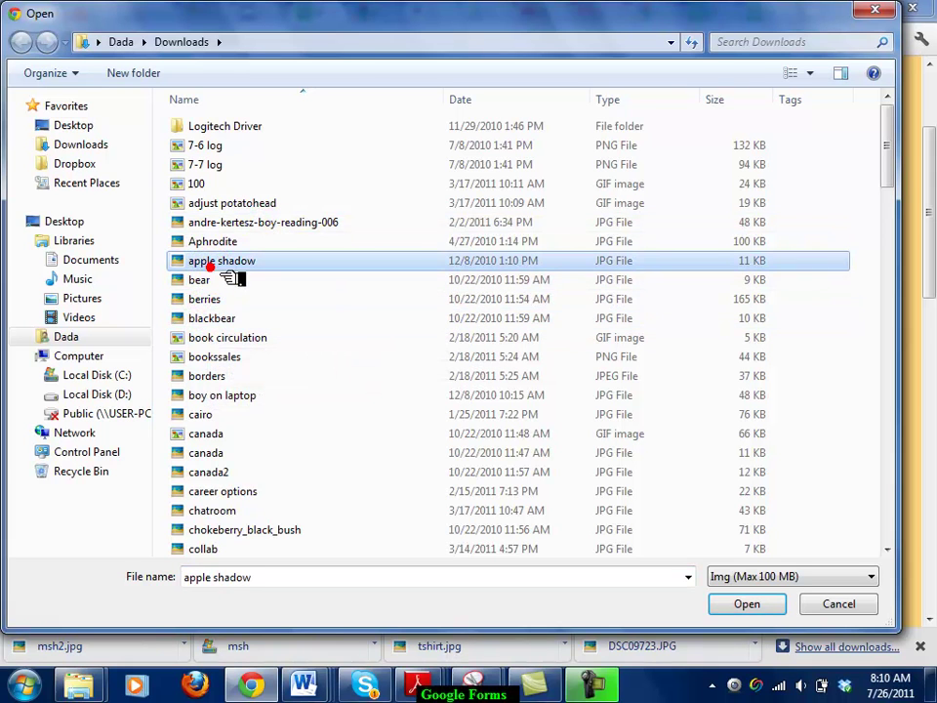
{"action": "left_click", "coordinate": [768, 606]}
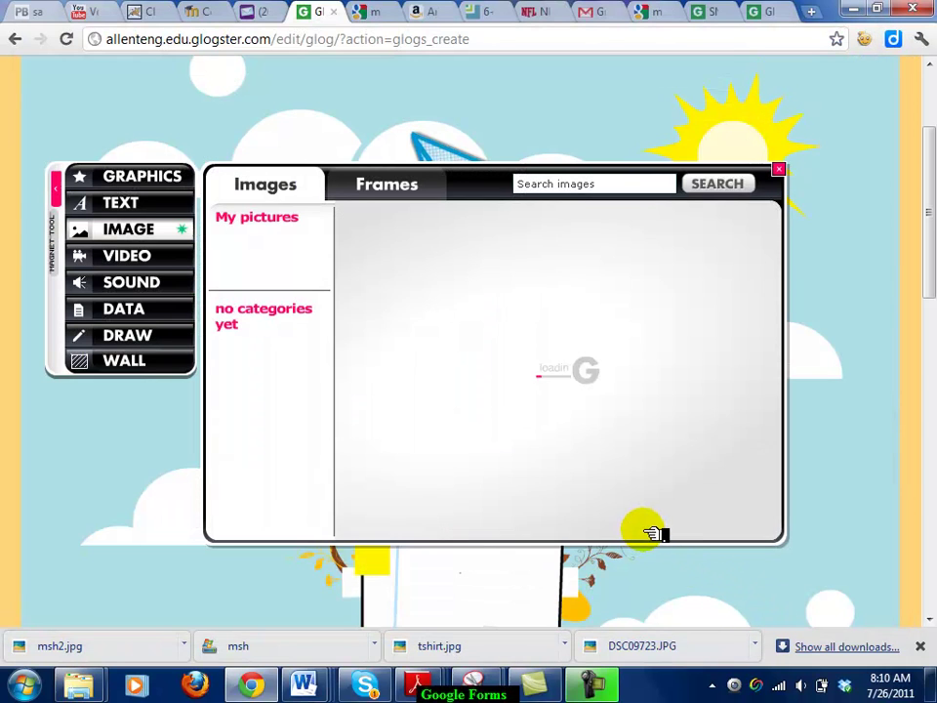
Add the uploaded apple shadow photo to the glog.
{"action": "left_click", "coordinate": [401, 364]}
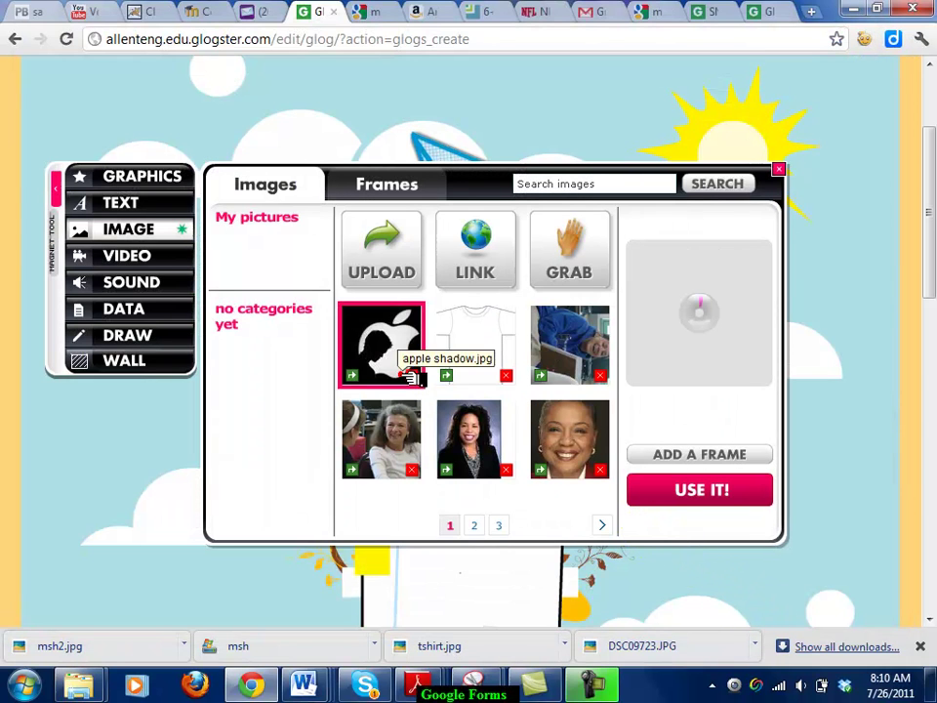
{"action": "left_click", "coordinate": [652, 490]}
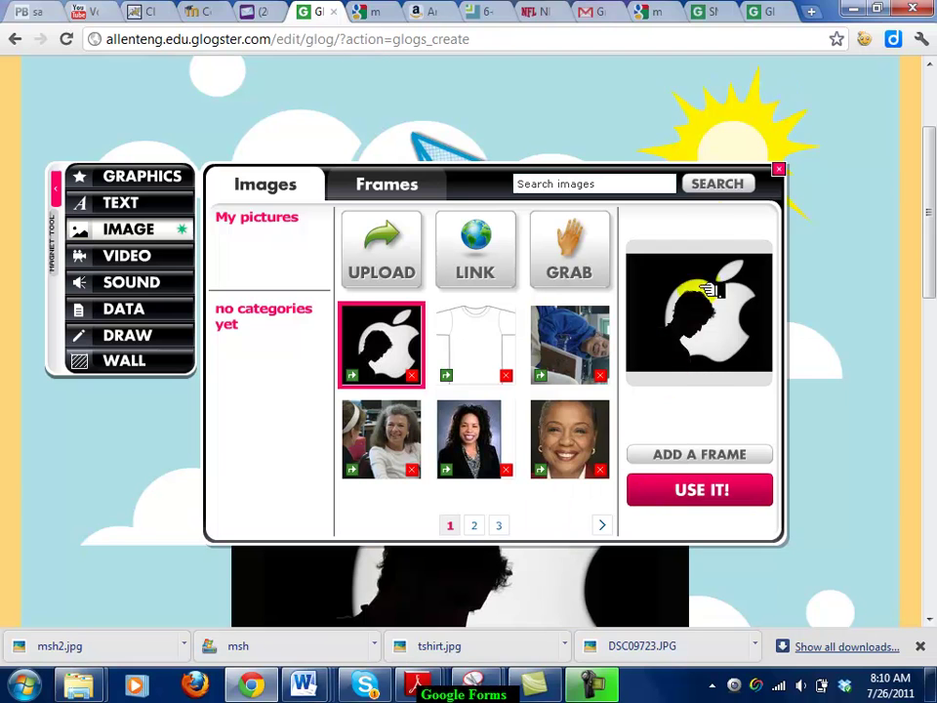
{"action": "left_click", "coordinate": [779, 172]}
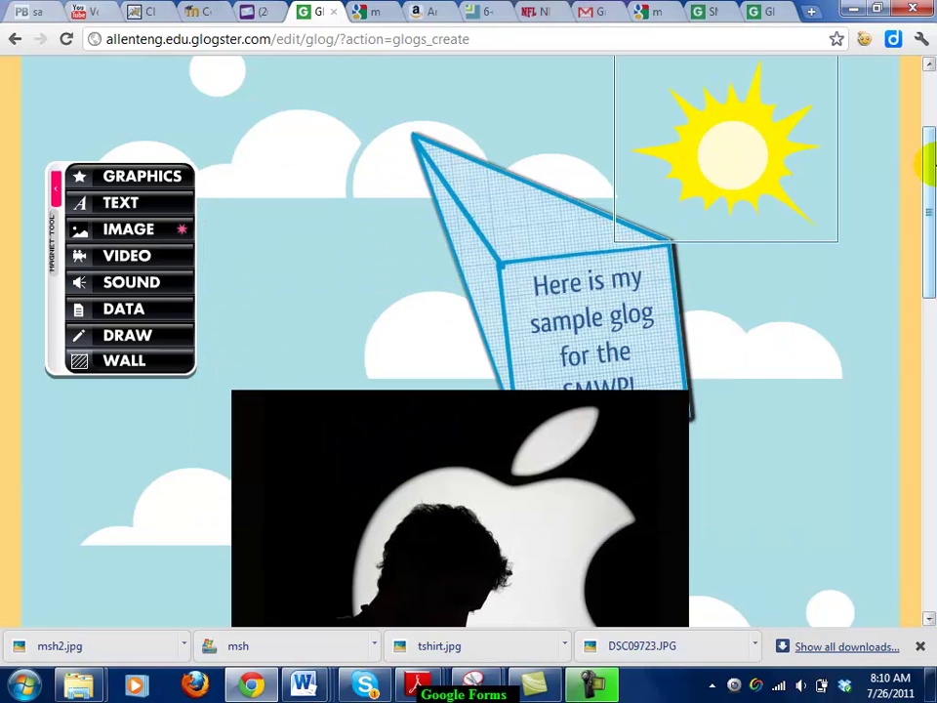
Shrink the apple photo and move it left of the frame sticker.
{"action": "scroll", "coordinate": [859, 276], "scroll_direction": "down", "scroll_amount": 4}
{"action": "left_click", "coordinate": [428, 371]}
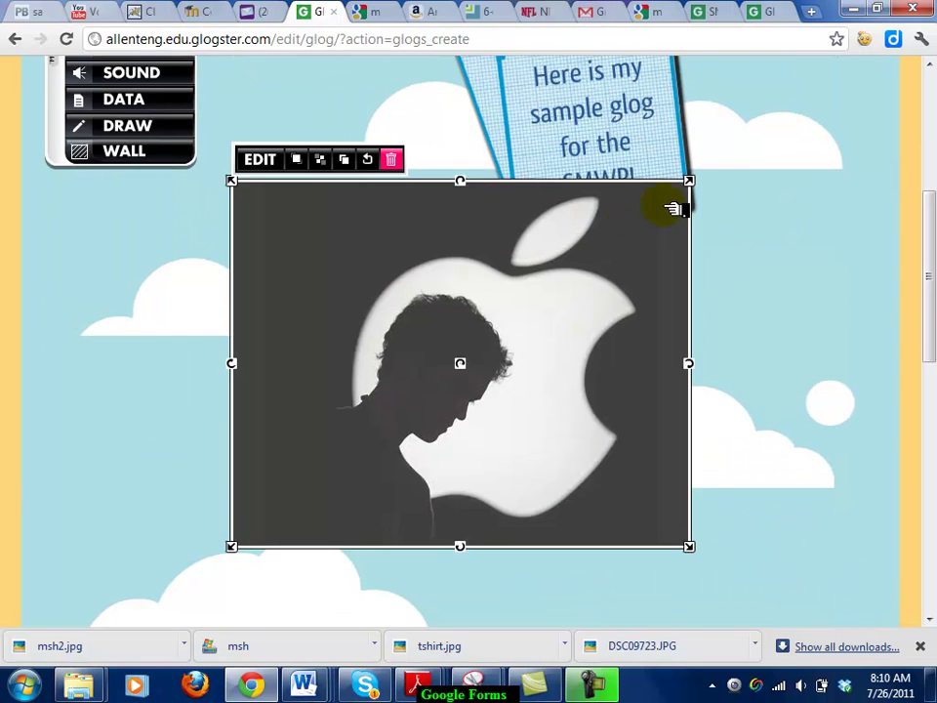
{"action": "left_click_drag", "start_coordinate": [695, 180], "coordinate": [434, 376]}
{"action": "left_click_drag", "start_coordinate": [340, 458], "coordinate": [133, 298]}
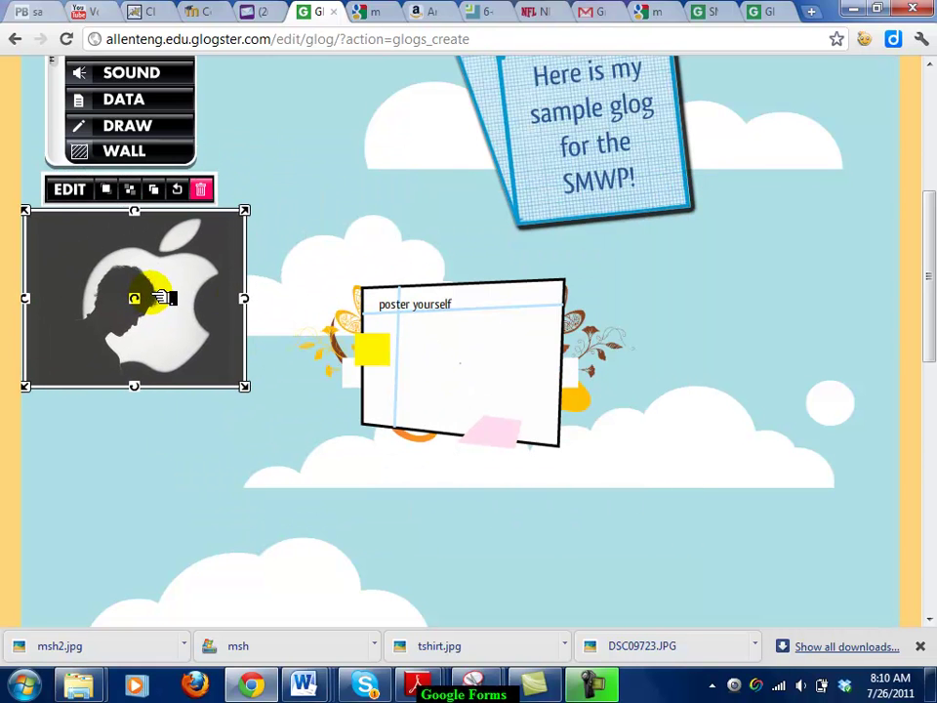
Change the frame sticker's text from 'poster yourself' to 'See that was easy.'.
{"action": "left_click", "coordinate": [427, 352]}
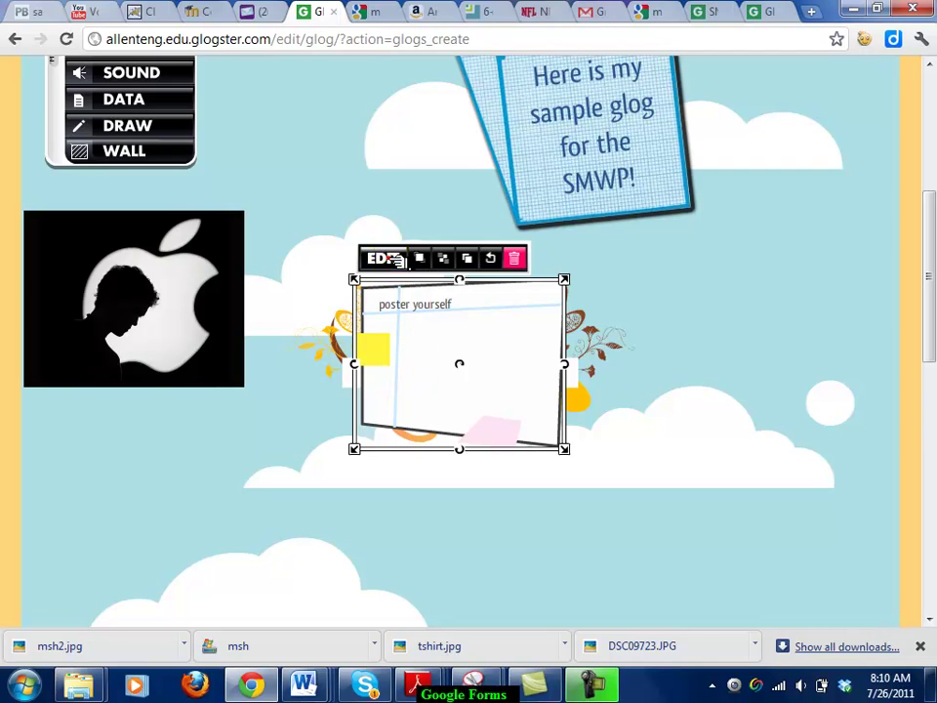
{"action": "left_click", "coordinate": [383, 259]}
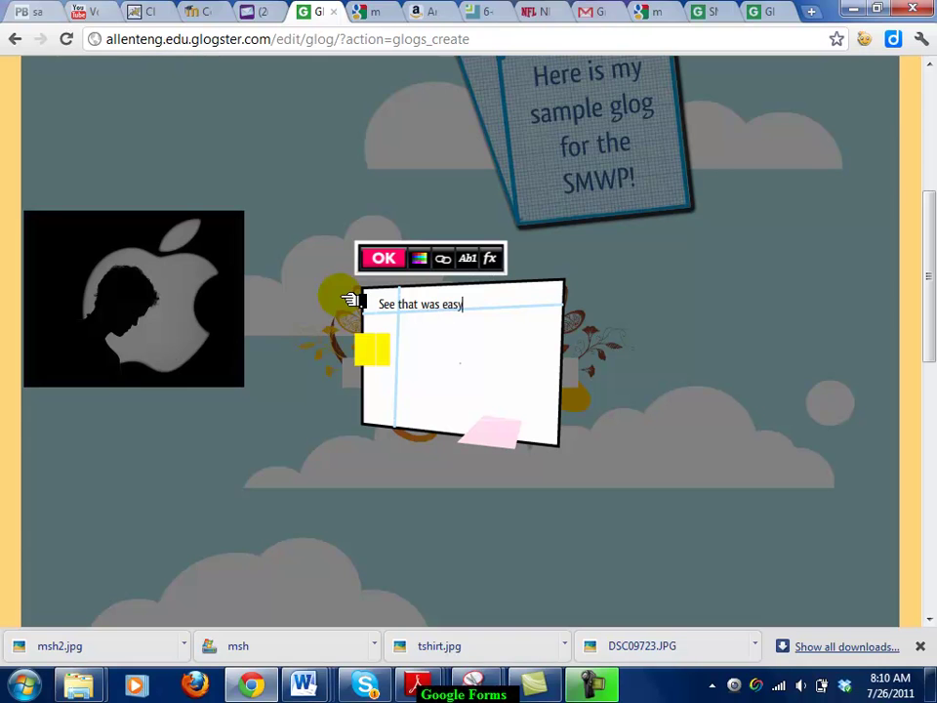
{"action": "left_click", "coordinate": [384, 257]}
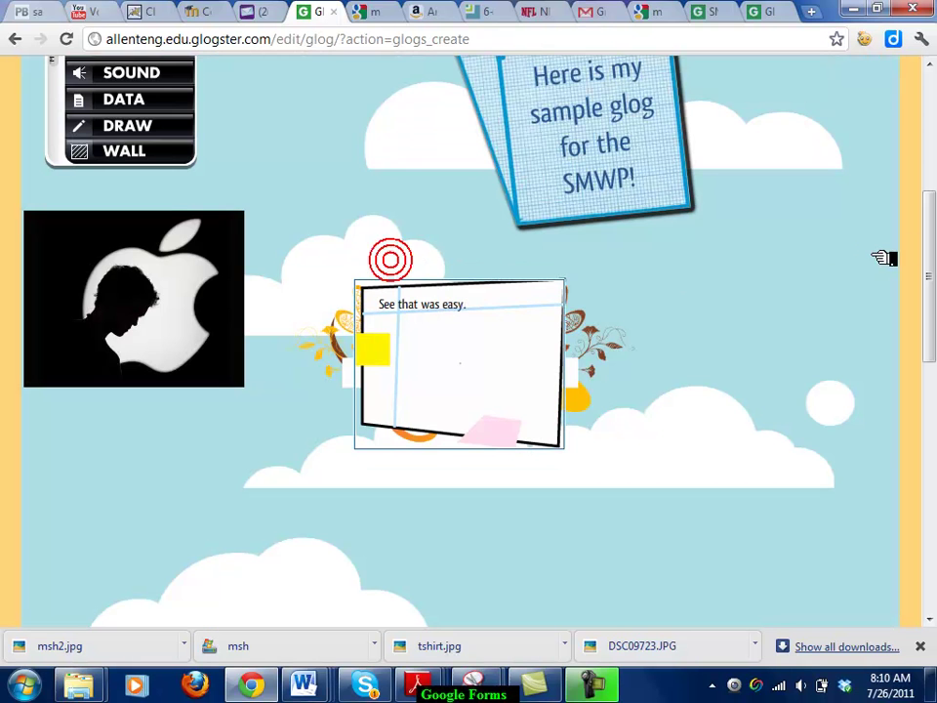
{"action": "scroll", "coordinate": [922, 245], "scroll_direction": "up", "scroll_amount": 4}
{"action": "scroll", "coordinate": [927, 115], "scroll_direction": "down", "scroll_amount": 1}
{"action": "scroll", "coordinate": [925, 125], "scroll_direction": "up", "scroll_amount": 1}
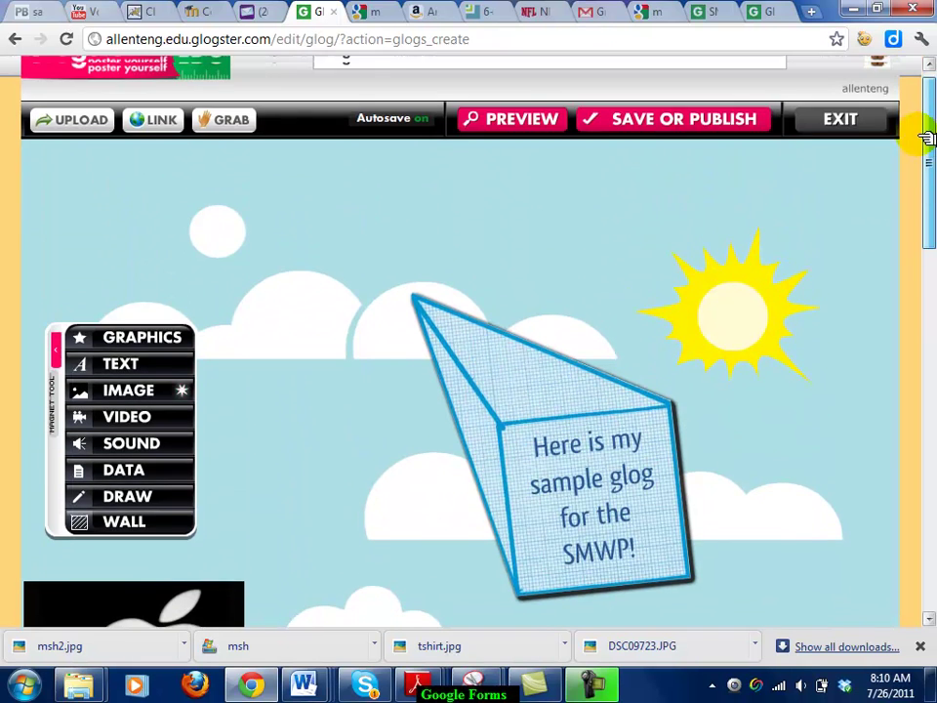
{"action": "scroll", "coordinate": [907, 146], "scroll_direction": "up", "scroll_amount": 1}
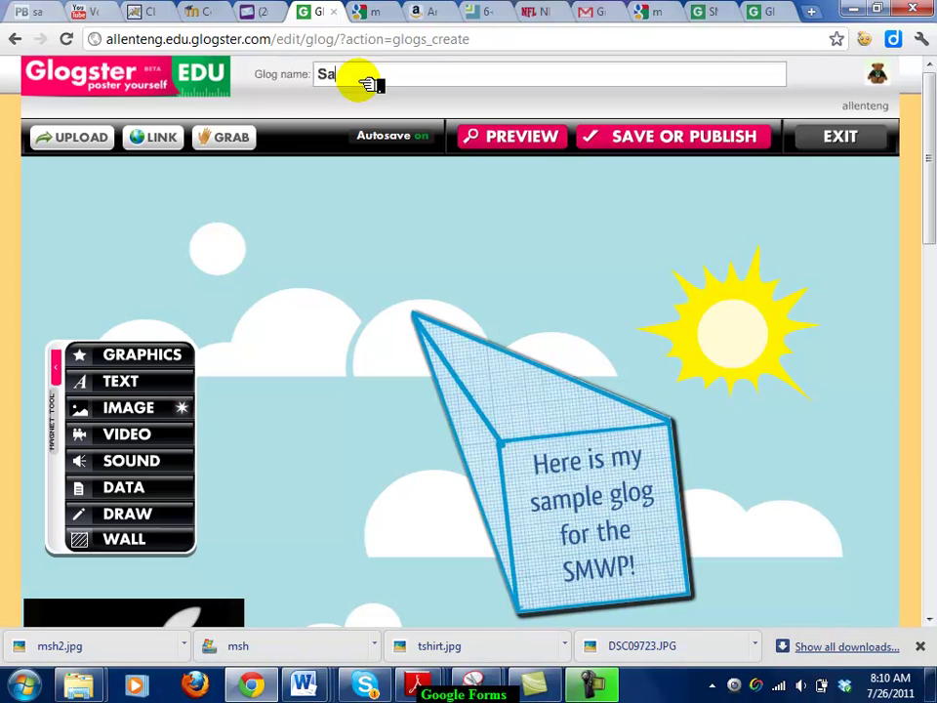
{"action": "left_click", "coordinate": [630, 137]}
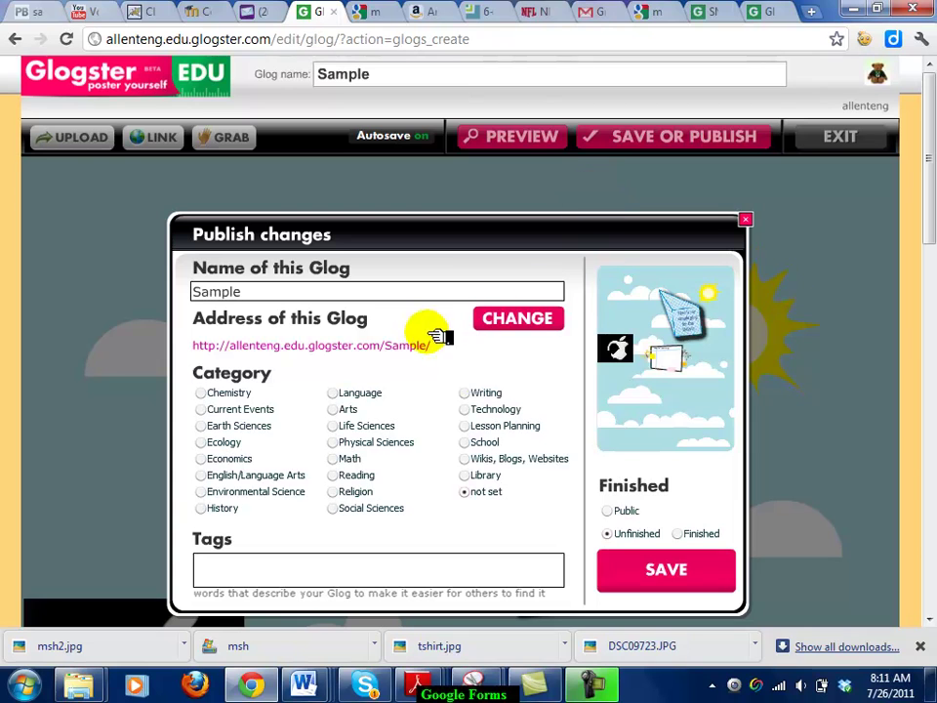
Publish the Sample glog as Finished in the Social Sciences category.
{"action": "left_click", "coordinate": [683, 533]}
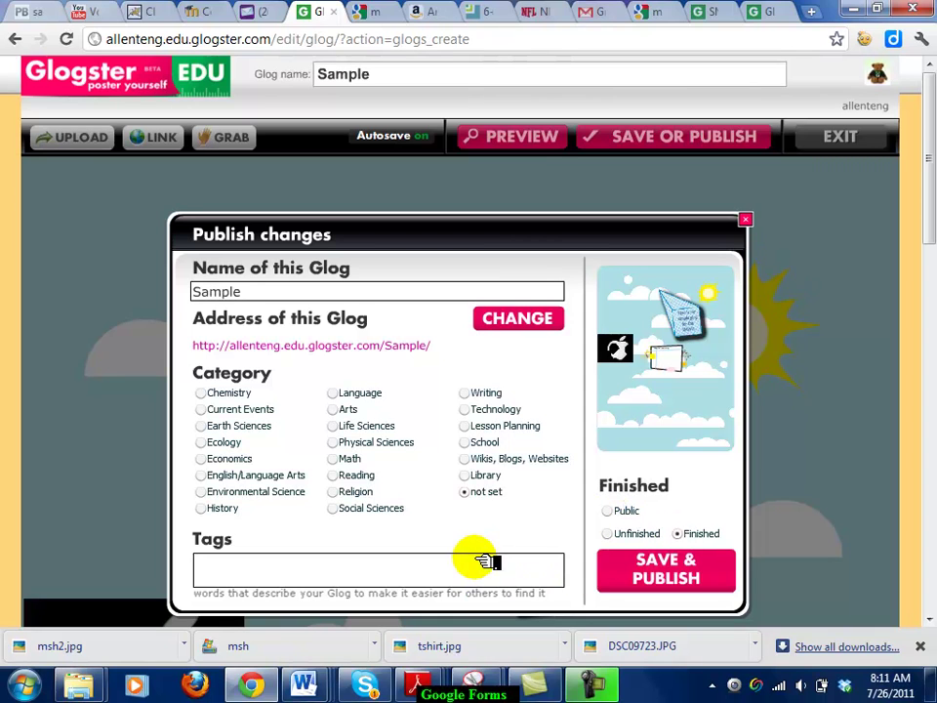
{"action": "left_click", "coordinate": [333, 508]}
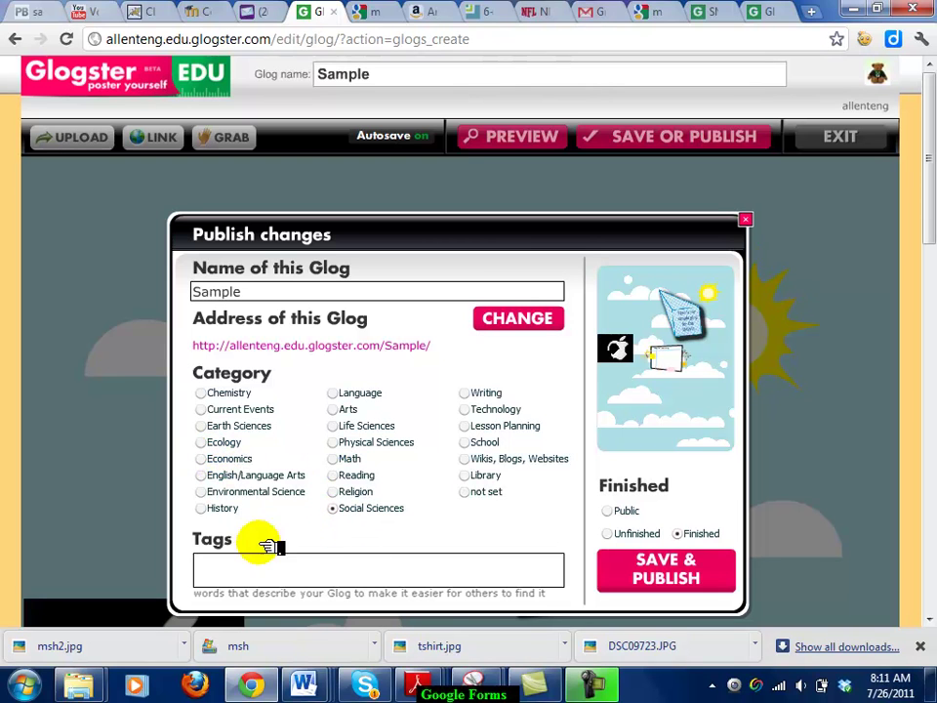
{"action": "left_click", "coordinate": [660, 566]}
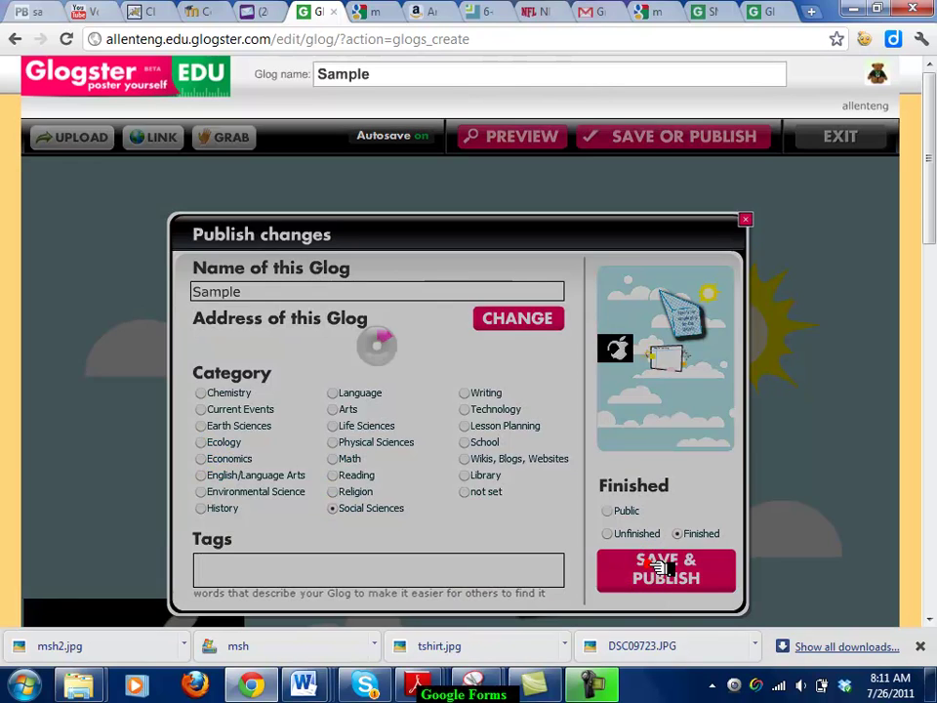